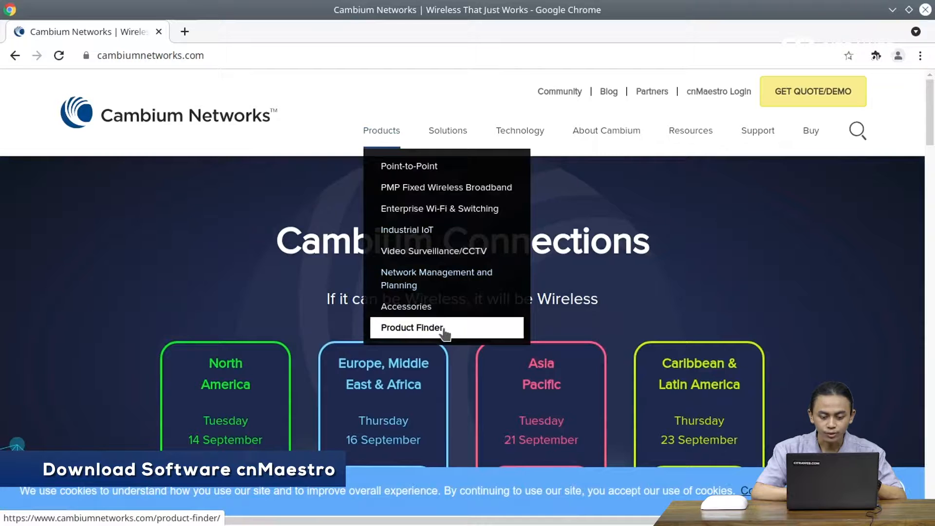
Step: Open the Product Finder and narrow it to software products
{"action": "left_click", "coordinate": [445, 333]}
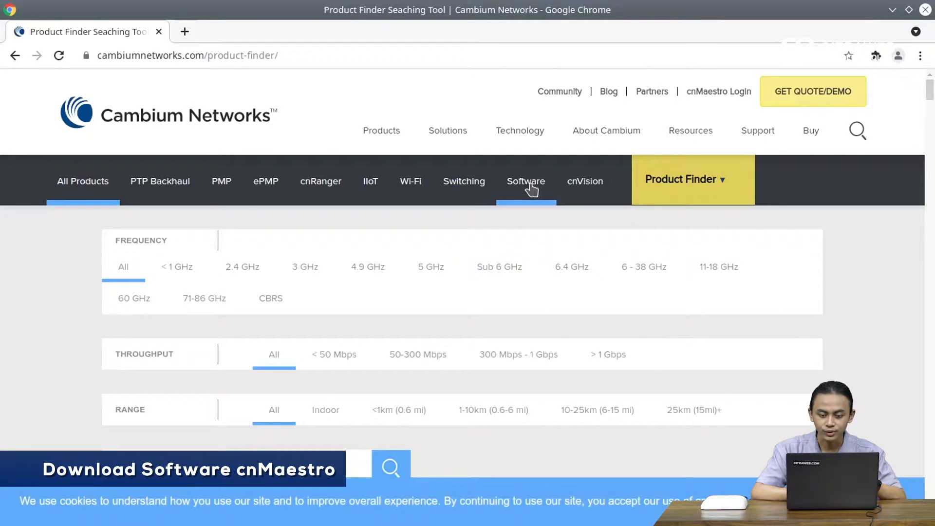
{"action": "left_click", "coordinate": [526, 181]}
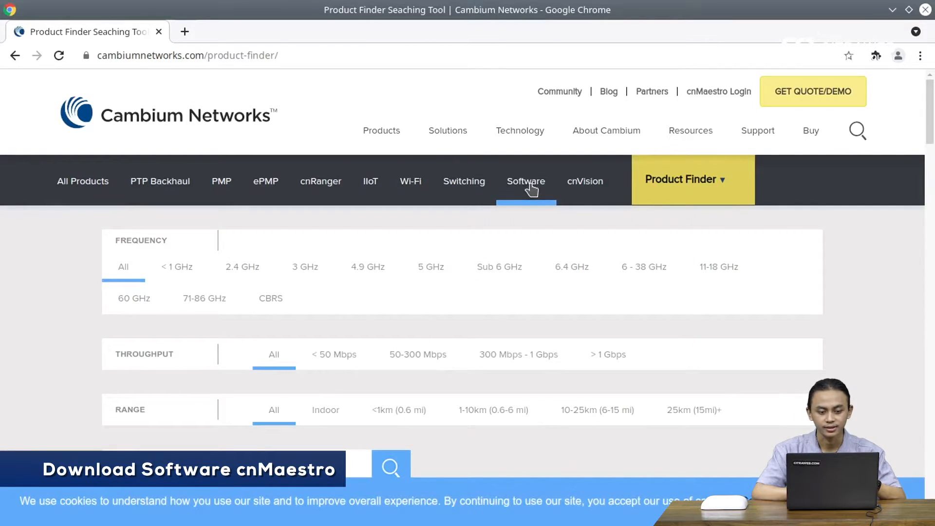
{"action": "scroll", "coordinate": [559, 355], "scroll_direction": "down", "scroll_amount": 7}
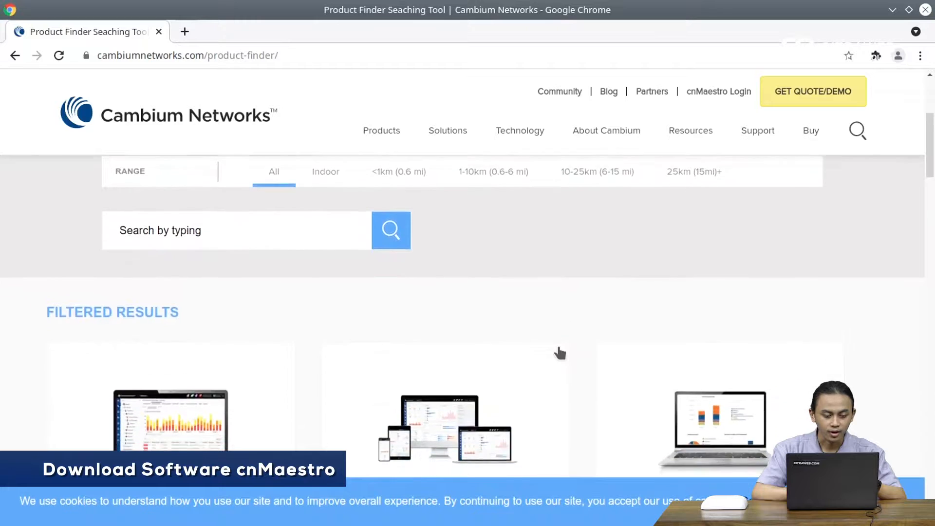
{"action": "scroll", "coordinate": [561, 353], "scroll_direction": "down", "scroll_amount": 2}
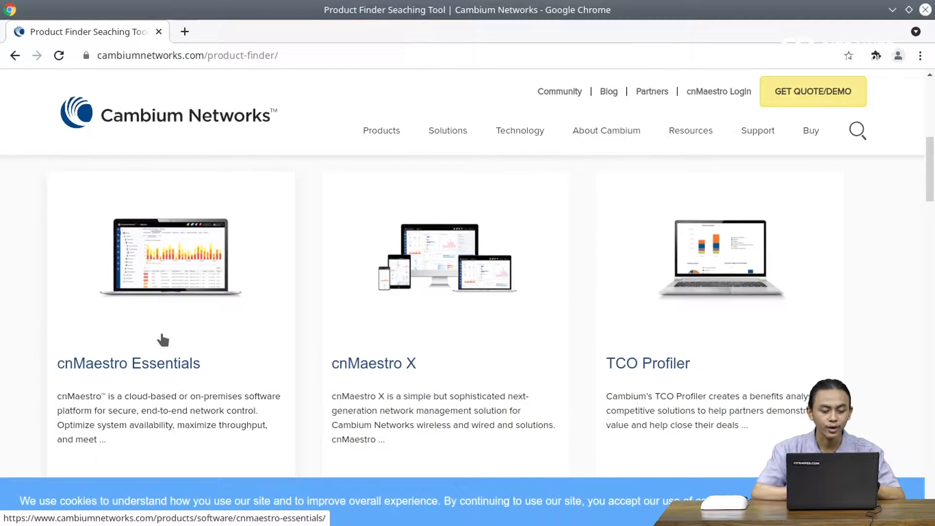
Step: Open the cnMaestro Essentials page and follow its on-premises download link to the support sign-in
{"action": "left_click", "coordinate": [120, 369]}
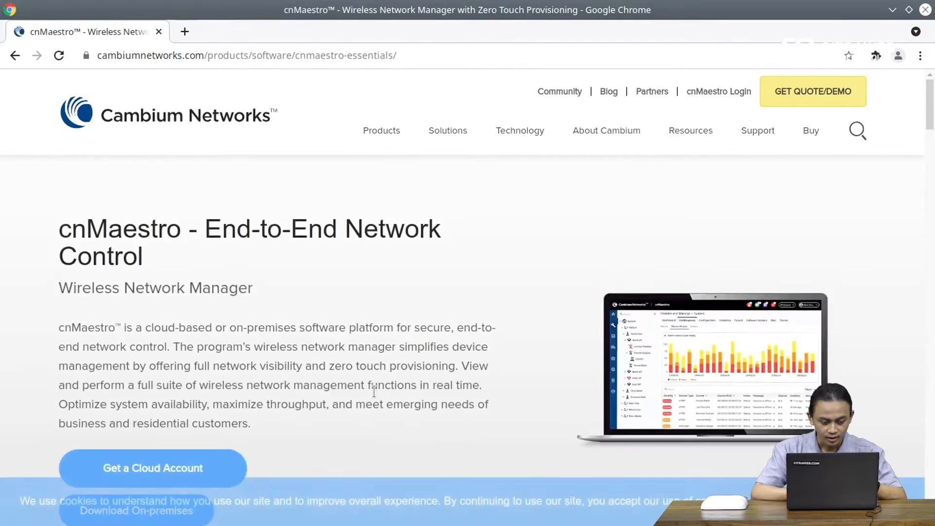
{"action": "scroll", "coordinate": [374, 392], "scroll_direction": "down", "scroll_amount": 3}
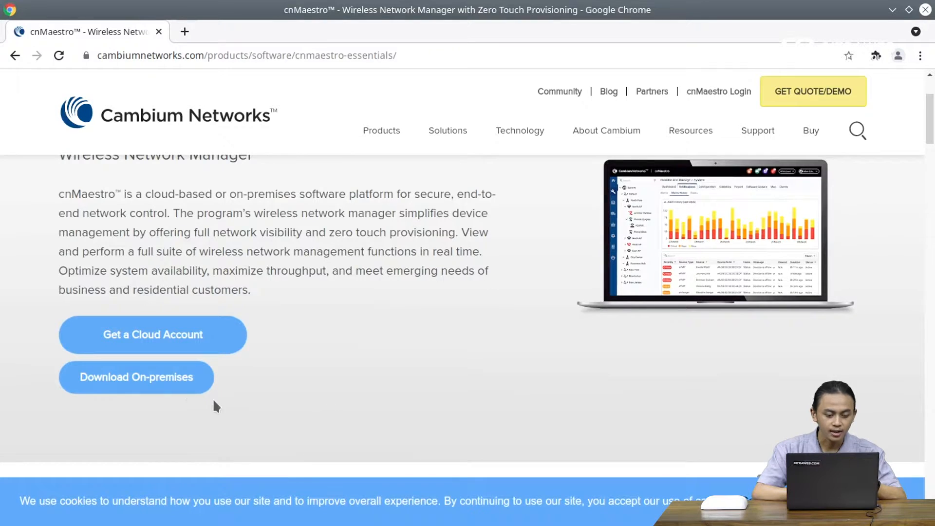
{"action": "left_click", "coordinate": [174, 381]}
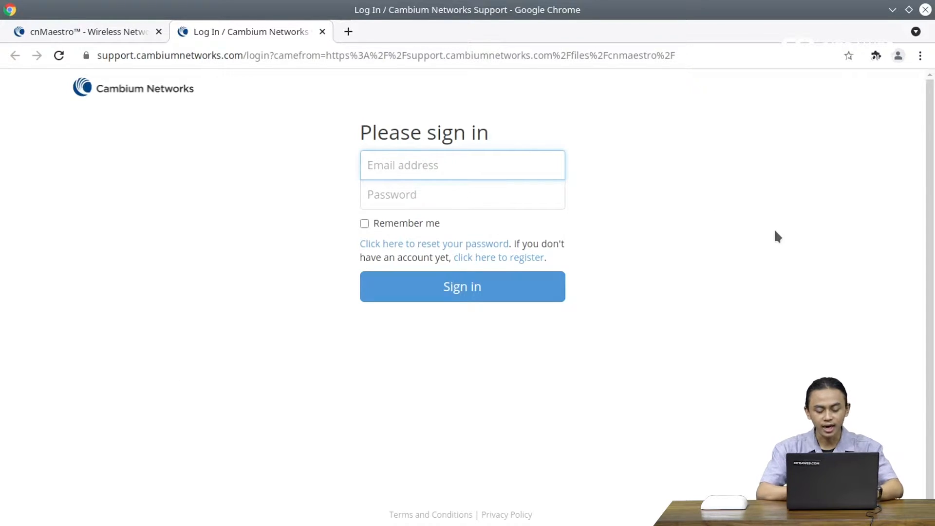
Step: Sign in to the Support Center with the account e-mail and password
{"action": "type", "text": "yudha"}
{"action": "key", "text": "Down"}
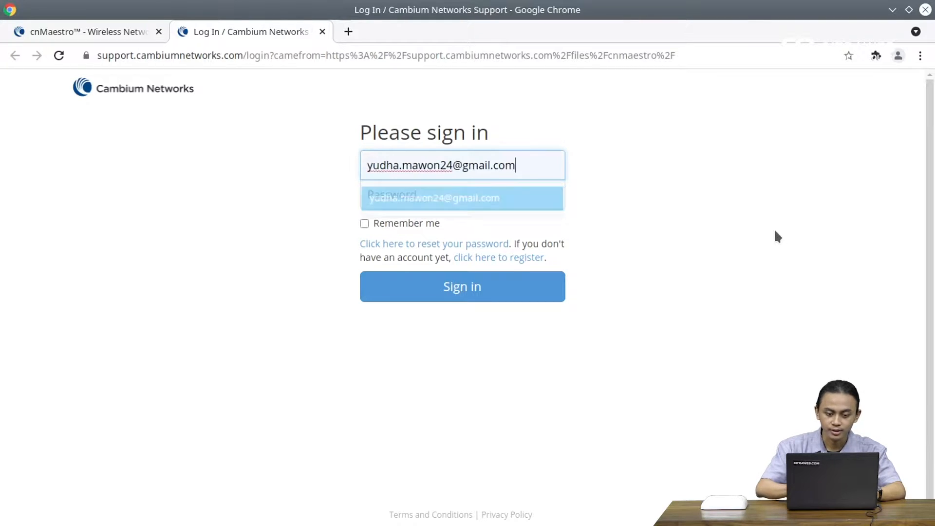
{"action": "key", "text": "Tab"}
{"action": "type", "text": "***************"}
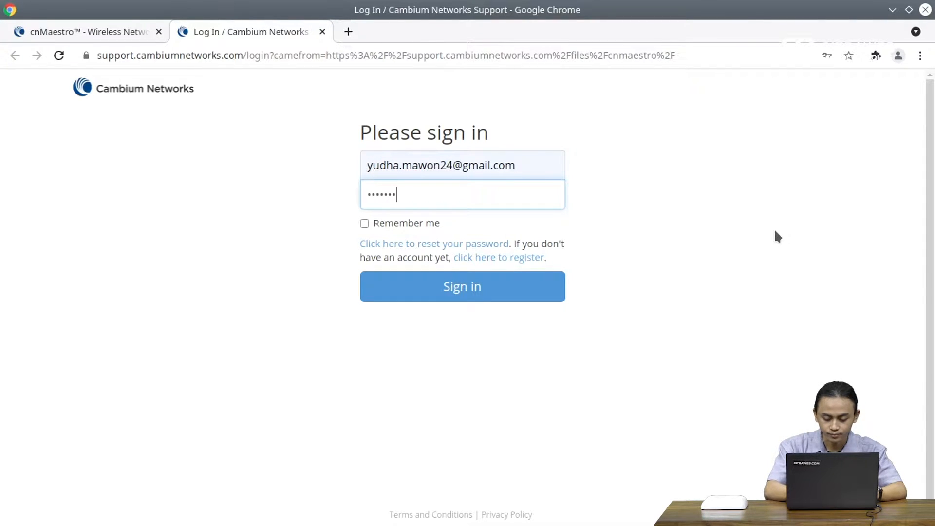
{"action": "left_click", "coordinate": [502, 279]}
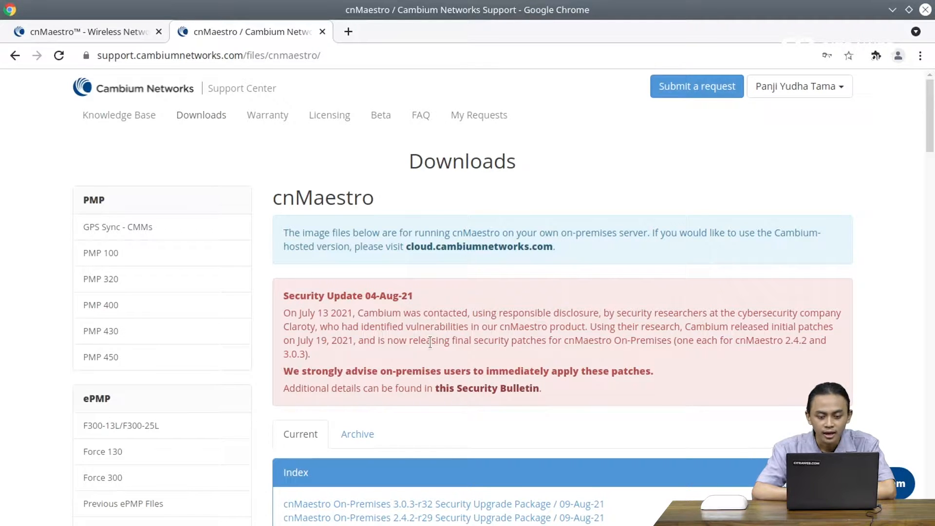
Step: Start the cnMaestro 3.0.0-r34 .ova download from the OVA section, then cancel it
{"action": "scroll", "coordinate": [430, 342], "scroll_direction": "down", "scroll_amount": 5}
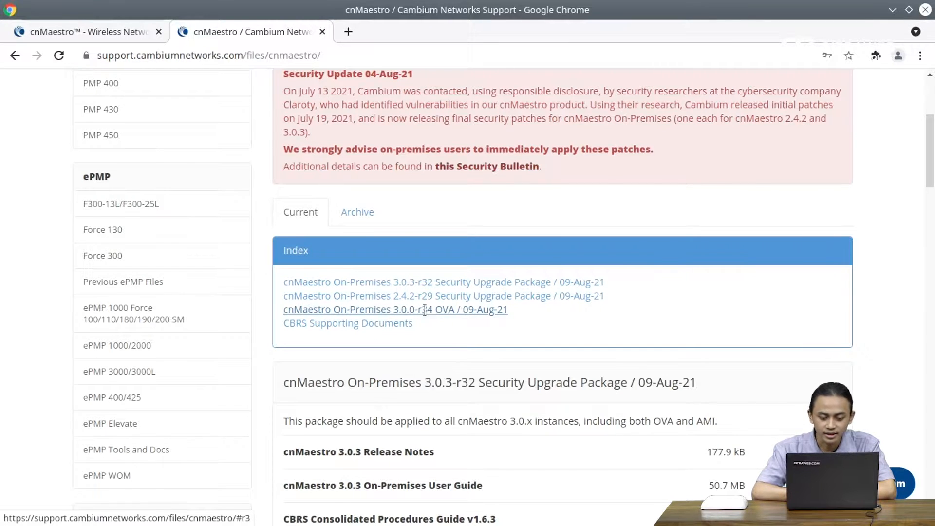
{"action": "left_click", "coordinate": [426, 312]}
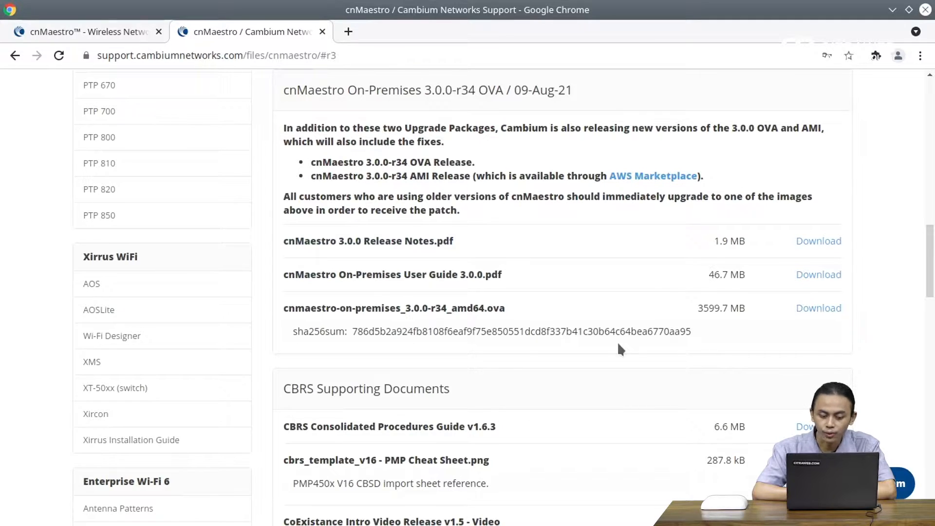
{"action": "left_click", "coordinate": [807, 314]}
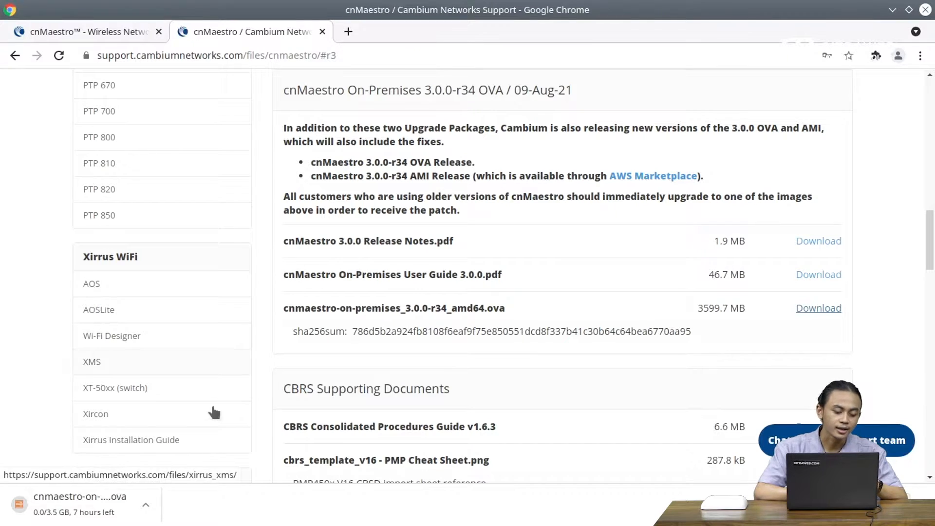
{"action": "left_click", "coordinate": [144, 506]}
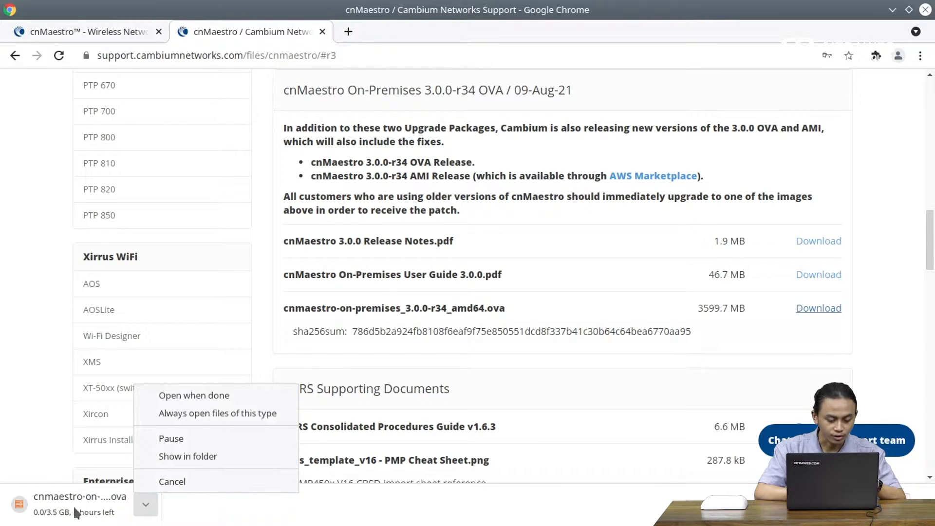
{"action": "left_click", "coordinate": [179, 482]}
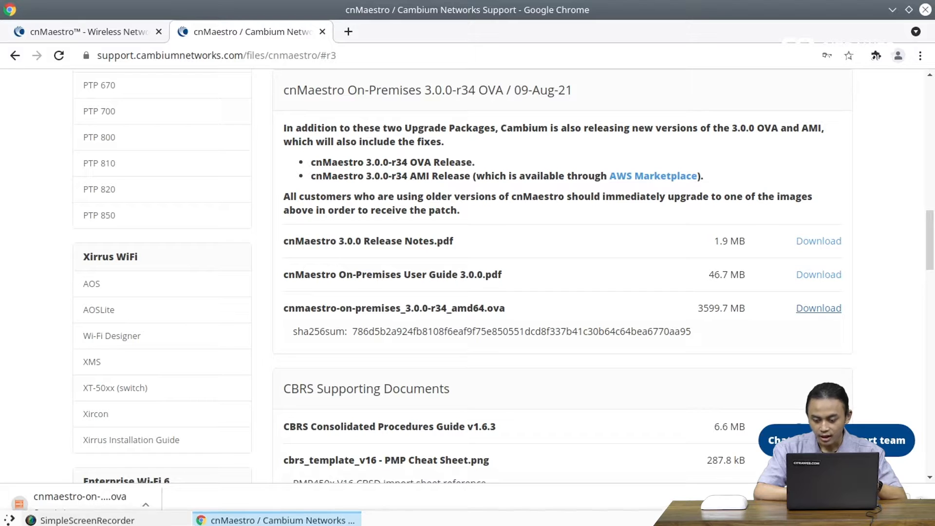
{"action": "left_click", "coordinate": [920, 502]}
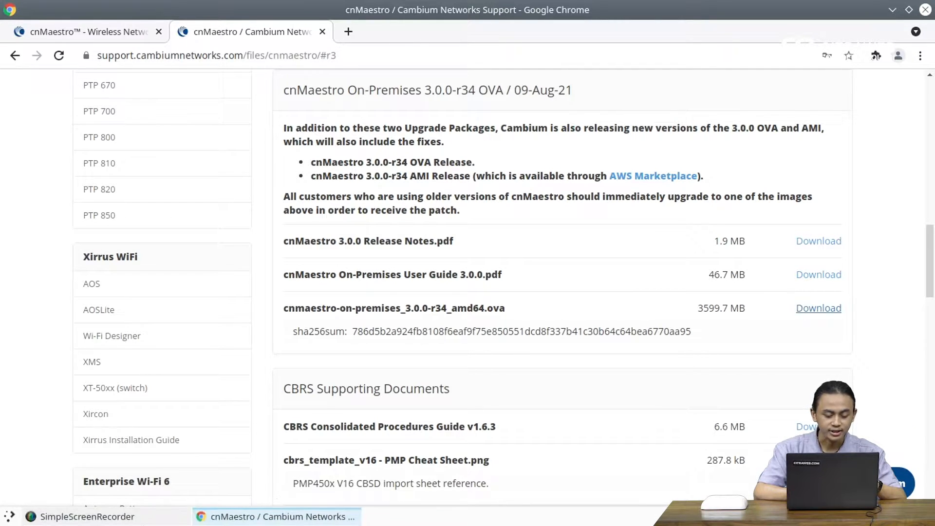
Step: Search the application launcher for 'virtu' and start Oracle VM VirtualBox
{"action": "key", "text": "super"}
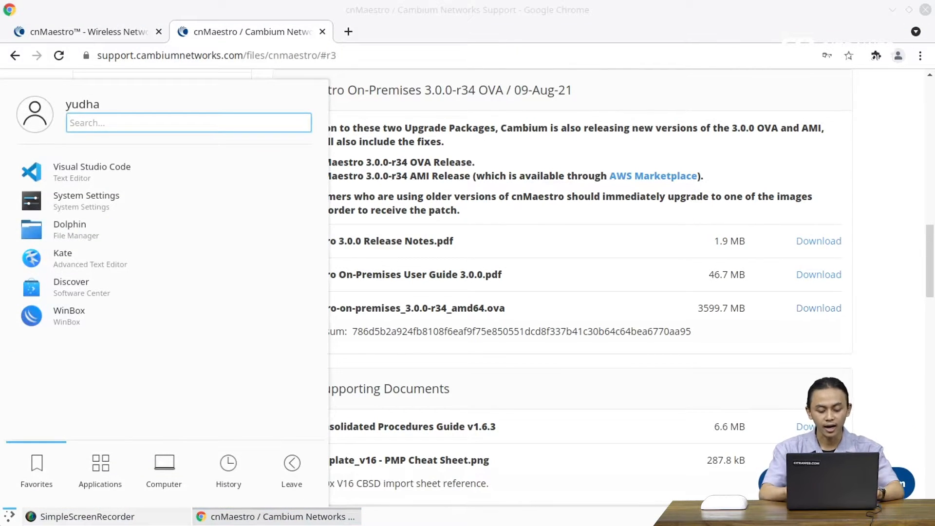
{"action": "type", "text": "virtu"}
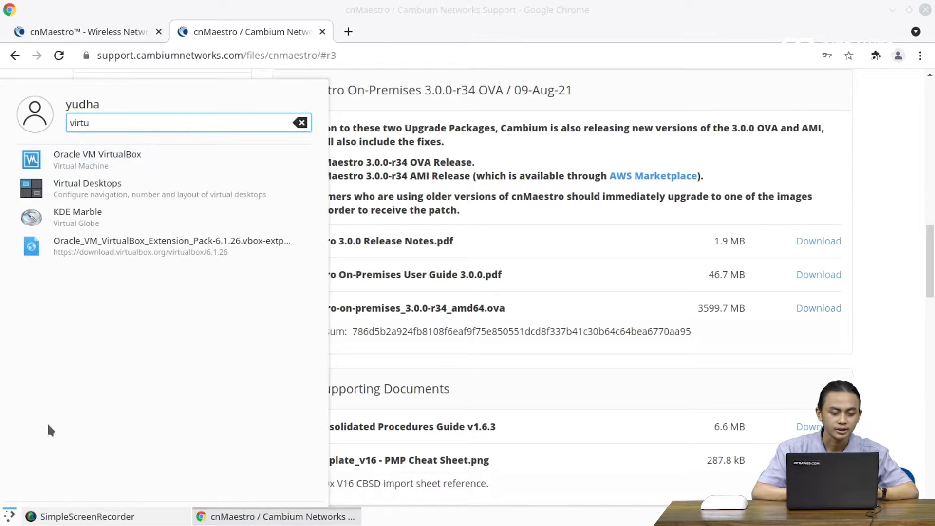
{"action": "left_click", "coordinate": [104, 166]}
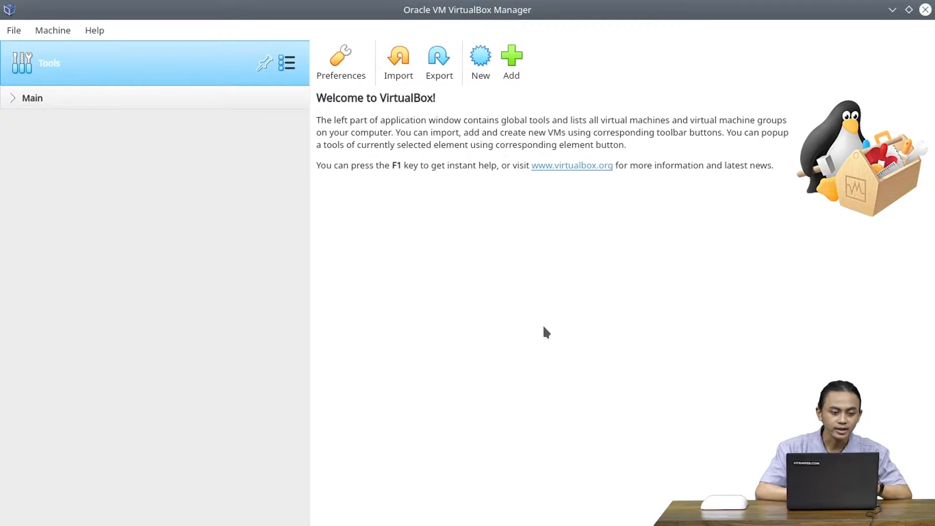
Step: Import cnmaestro-on-premises_3.0.0-r34_amd64.ova from Downloads/CNMaestro and continue to its appliance settings
{"action": "left_click", "coordinate": [399, 68]}
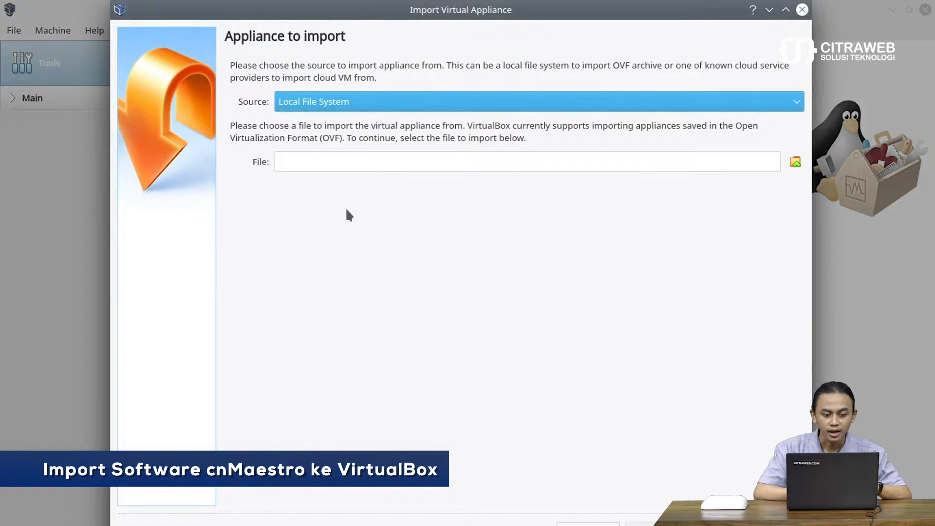
{"action": "left_click", "coordinate": [792, 165]}
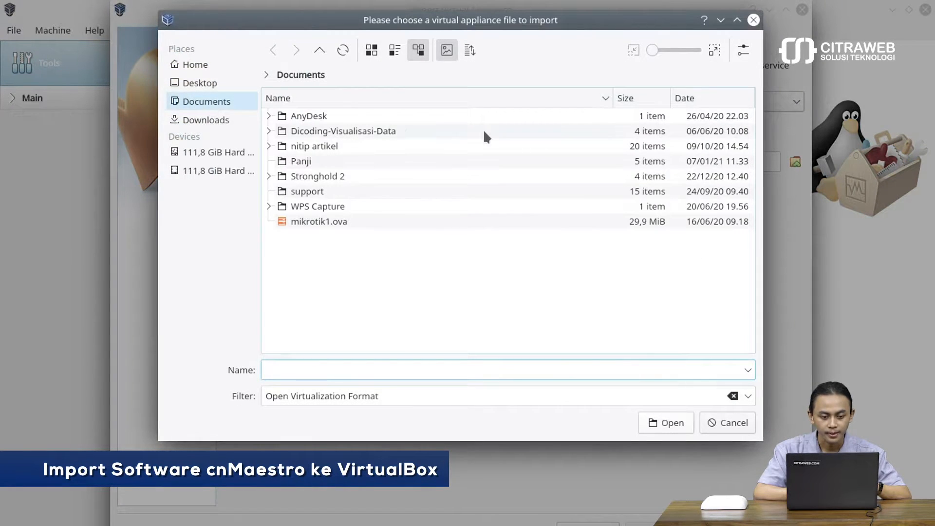
{"action": "left_click", "coordinate": [217, 119]}
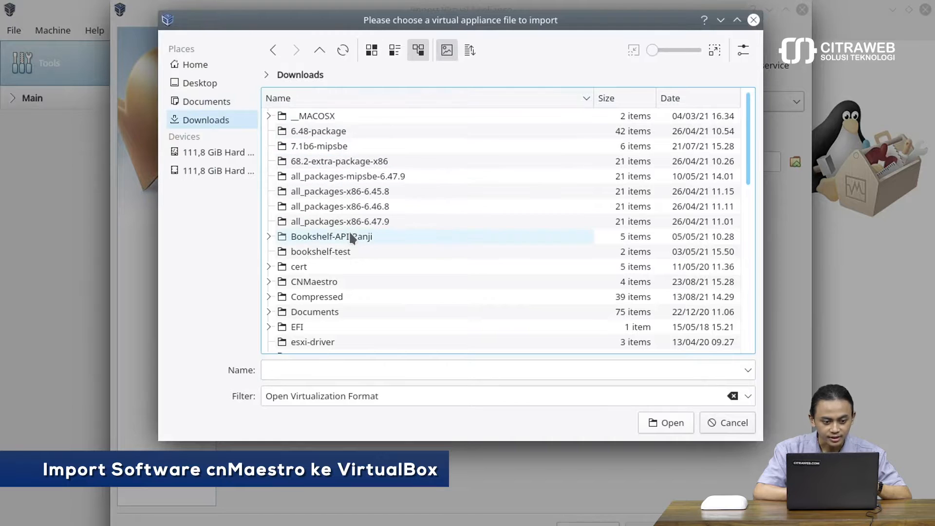
{"action": "left_click", "coordinate": [323, 282]}
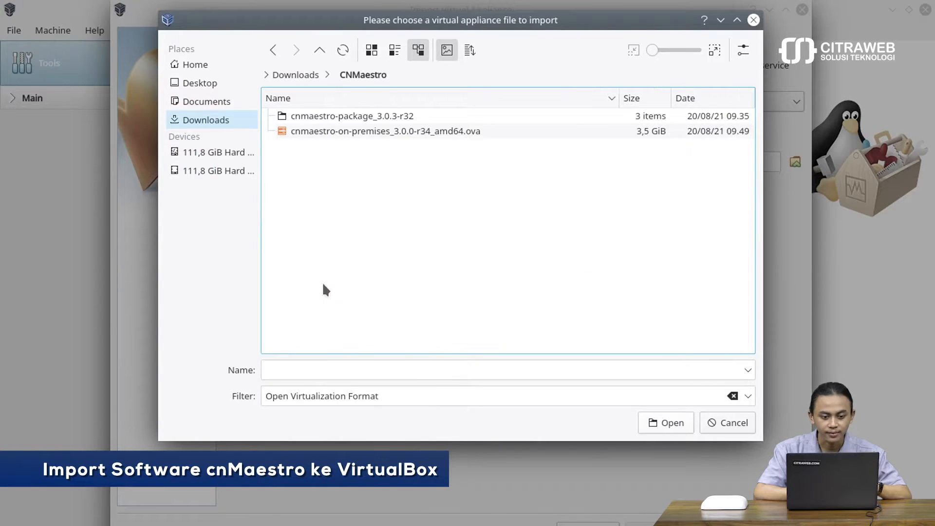
{"action": "double_click", "coordinate": [358, 130]}
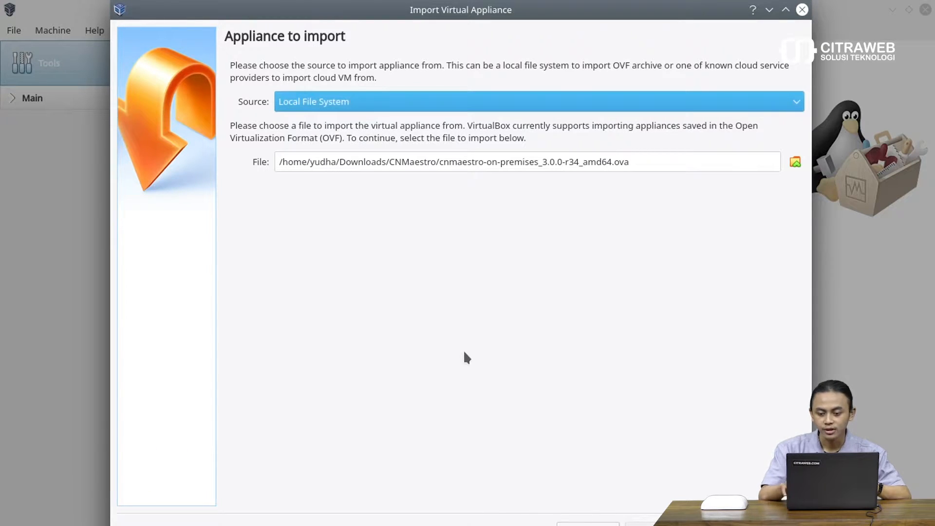
{"action": "key", "text": "Return"}
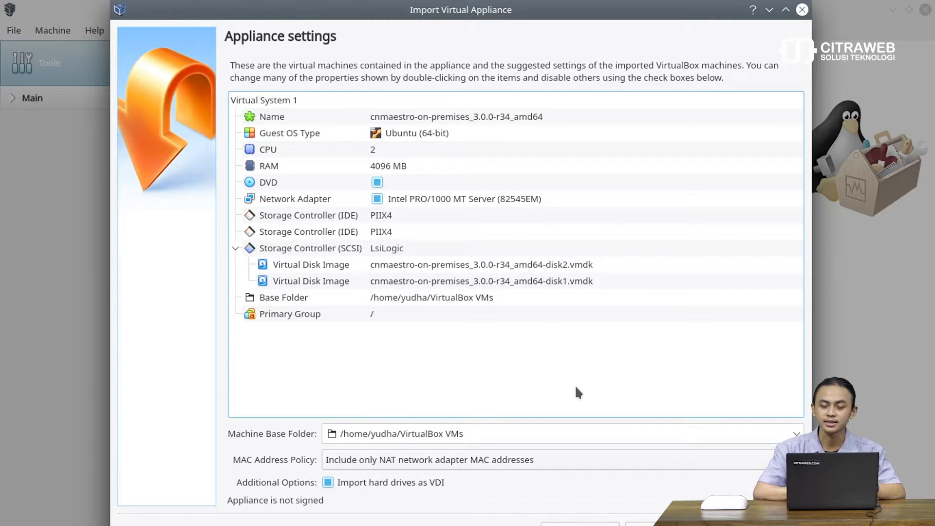
Step: Change the appliance to 1 CPU and 1024 MB RAM, then import it, agreeing to the licence
{"action": "double_click", "coordinate": [410, 146]}
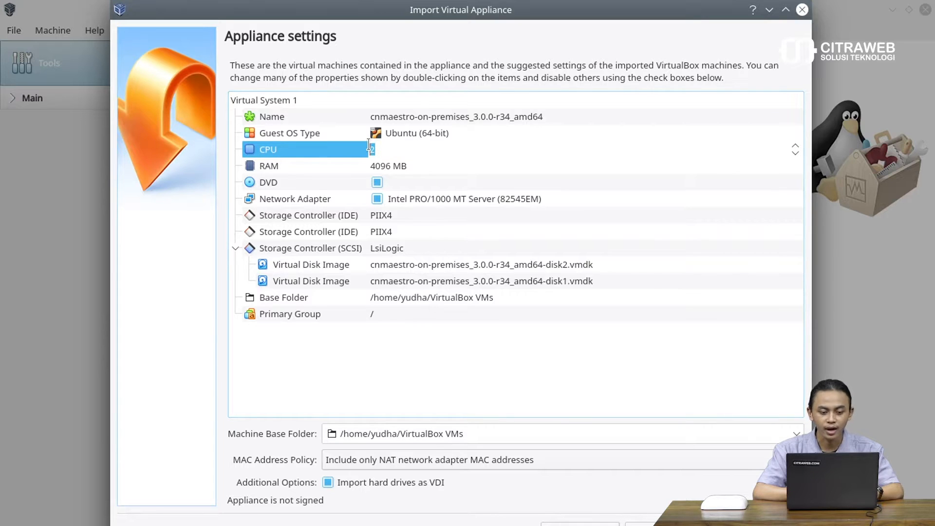
{"action": "key", "text": "BackSpace"}
{"action": "type", "text": "1"}
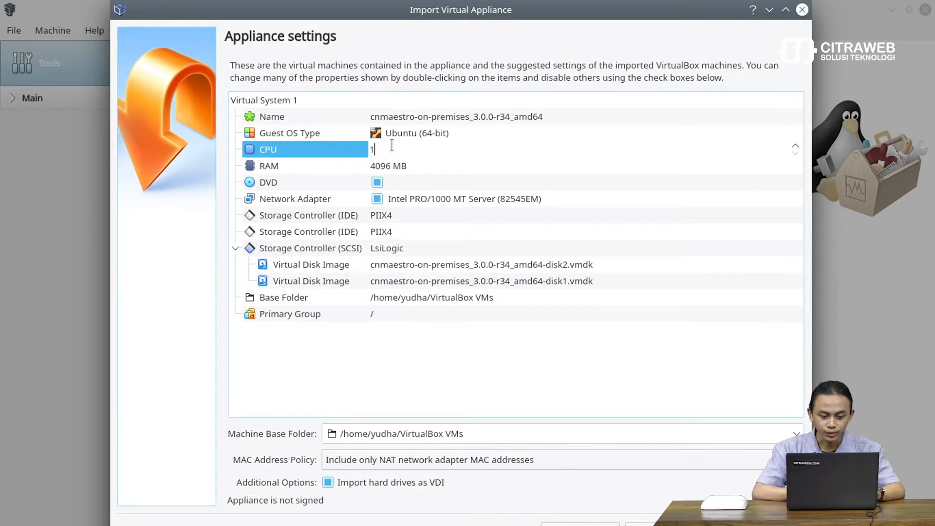
{"action": "double_click", "coordinate": [389, 159]}
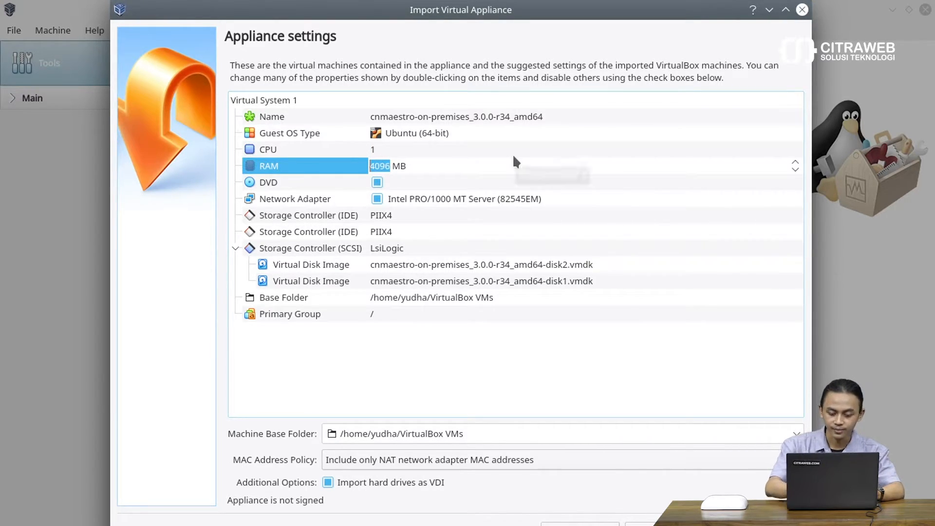
{"action": "type", "text": "1024"}
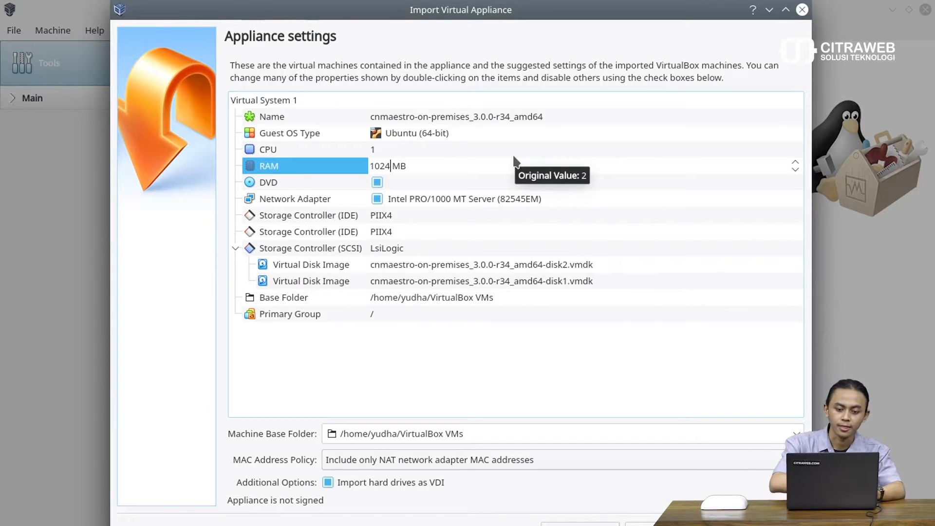
{"action": "key", "text": "Return"}
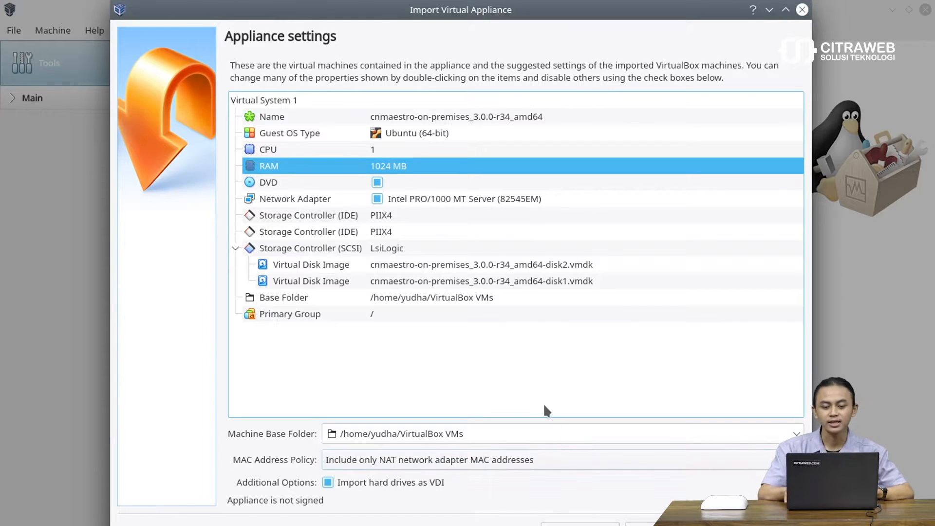
{"action": "key", "text": "Return"}
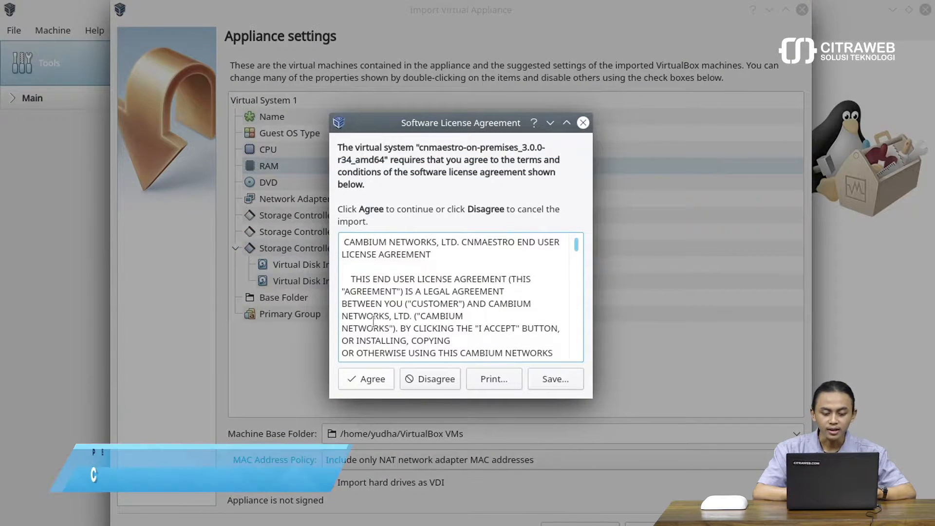
{"action": "left_click", "coordinate": [366, 377]}
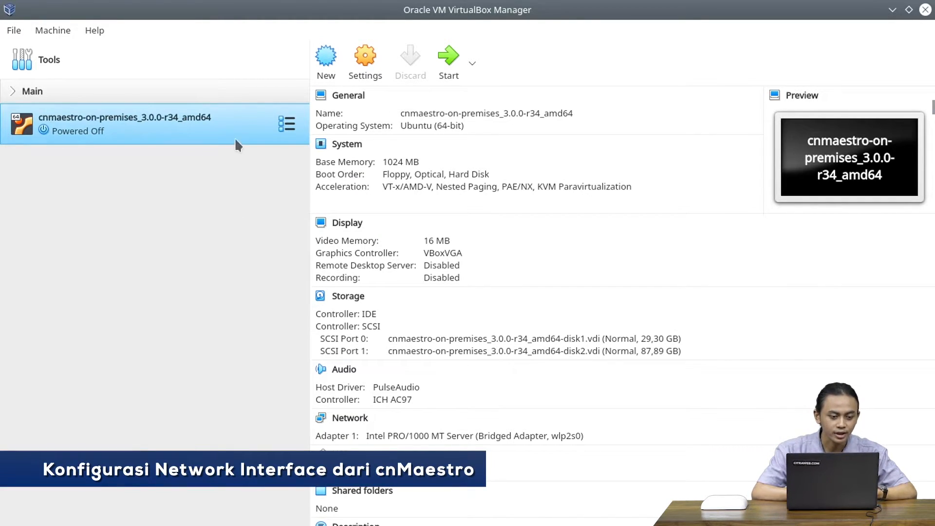
{"action": "right_click", "coordinate": [81, 127]}
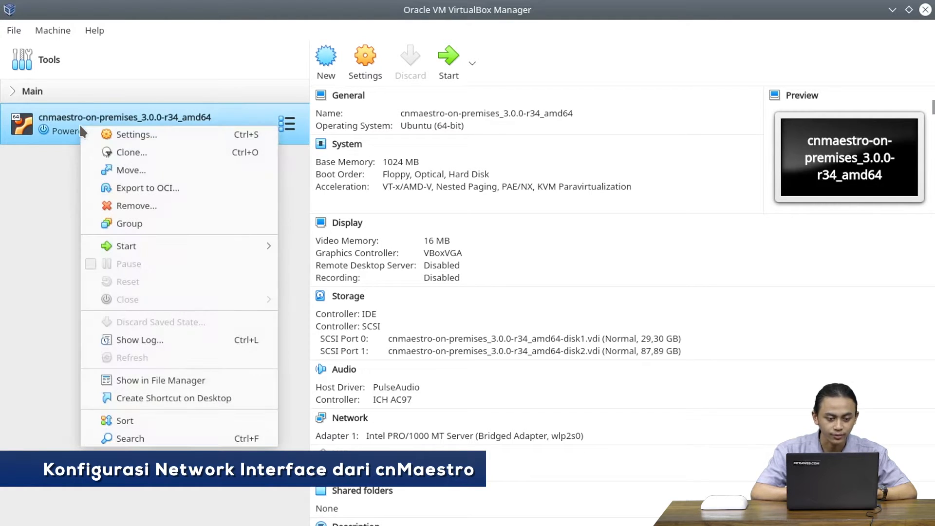
{"action": "left_click", "coordinate": [113, 134]}
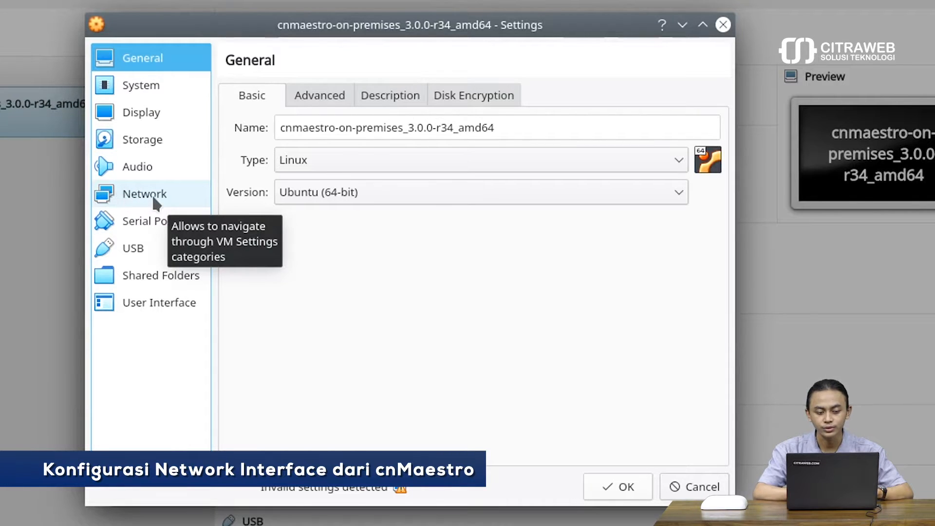
{"action": "left_click", "coordinate": [155, 197]}
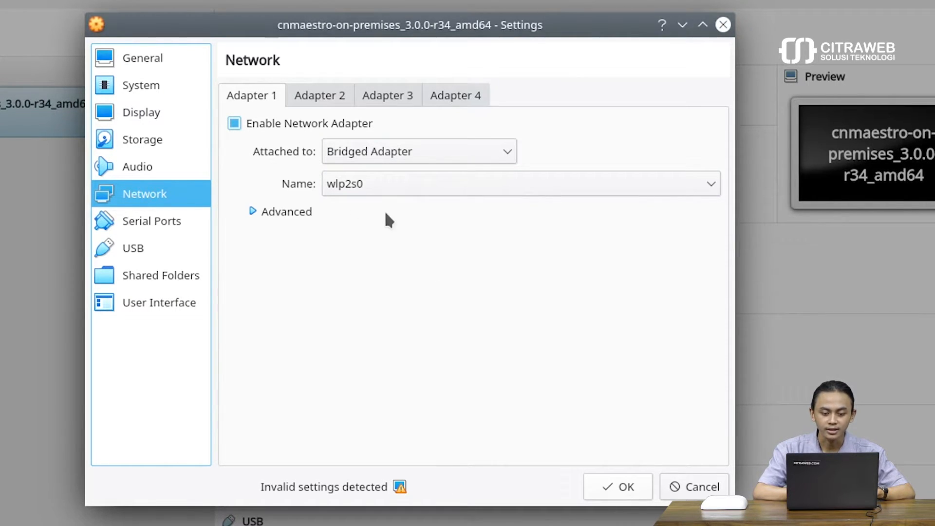
{"action": "left_click", "coordinate": [616, 484]}
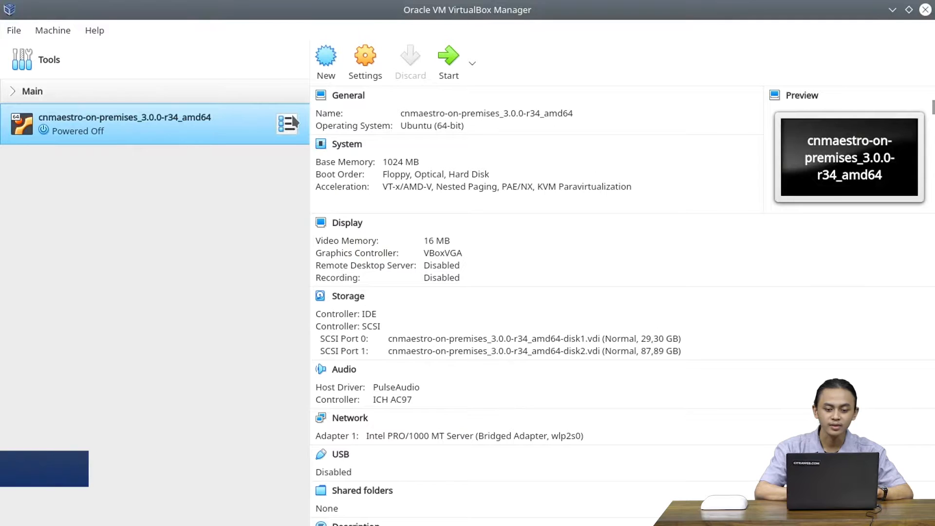
Step: Boot the cnMaestro VM and dismiss the keyboard-capture and mouse-integration notices
{"action": "left_click", "coordinate": [449, 67]}
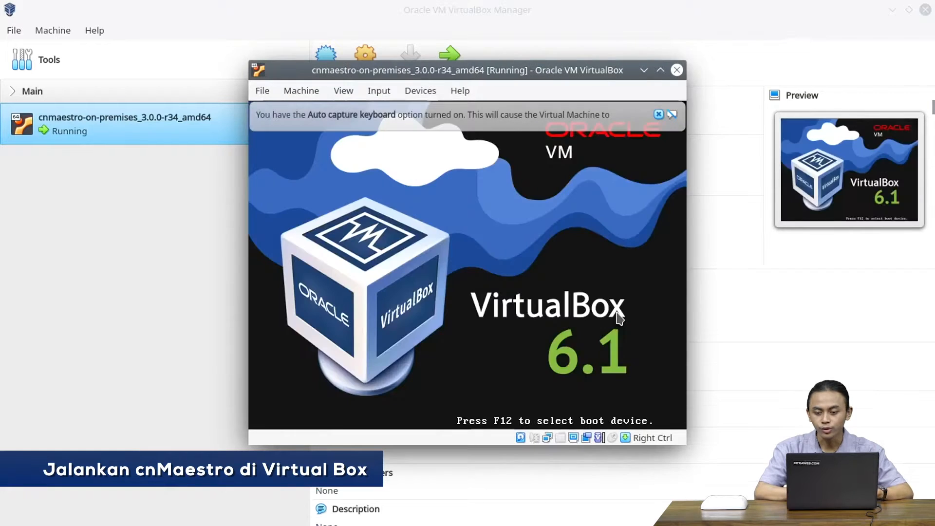
{"action": "left_click", "coordinate": [658, 115]}
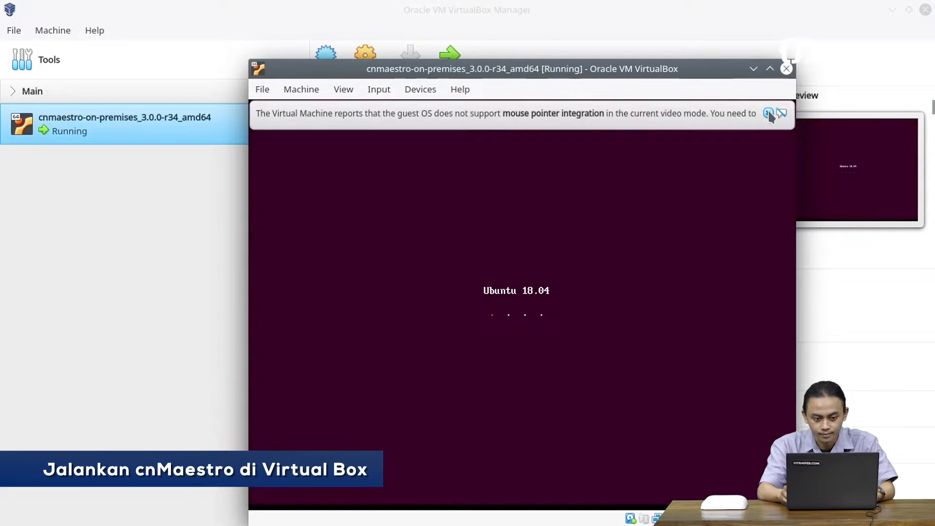
{"action": "left_click", "coordinate": [769, 114]}
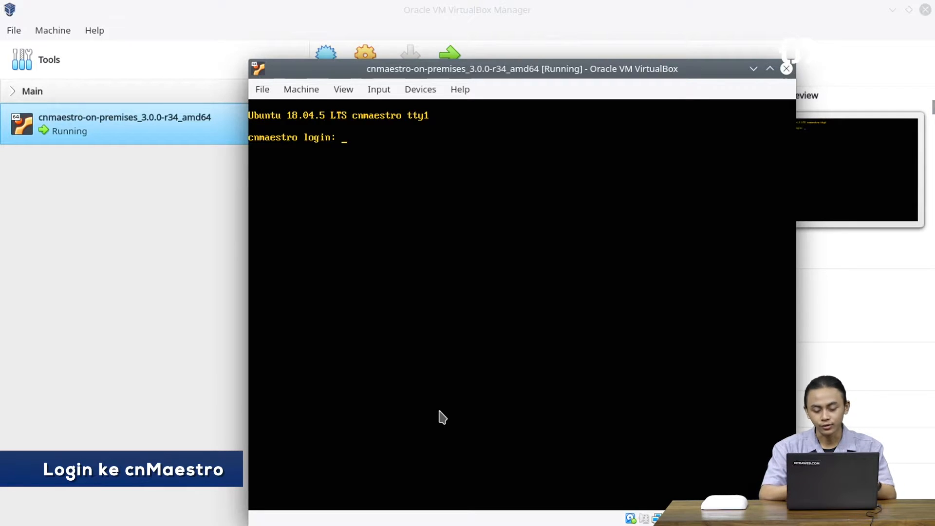
Step: Enter the default login name 'cambium' at the VM console prompt
{"action": "type", "text": "cam"}
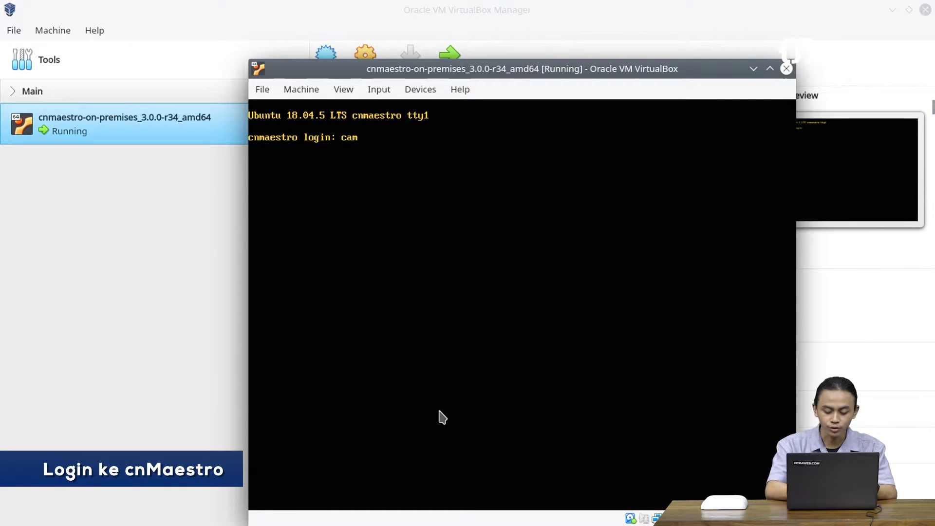
{"action": "type", "text": "bium"}
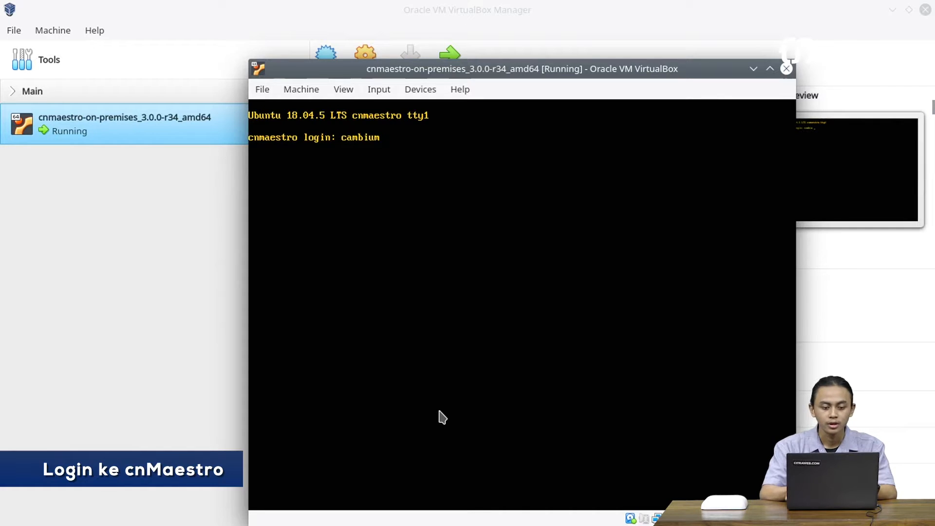
{"action": "key", "text": "Return"}
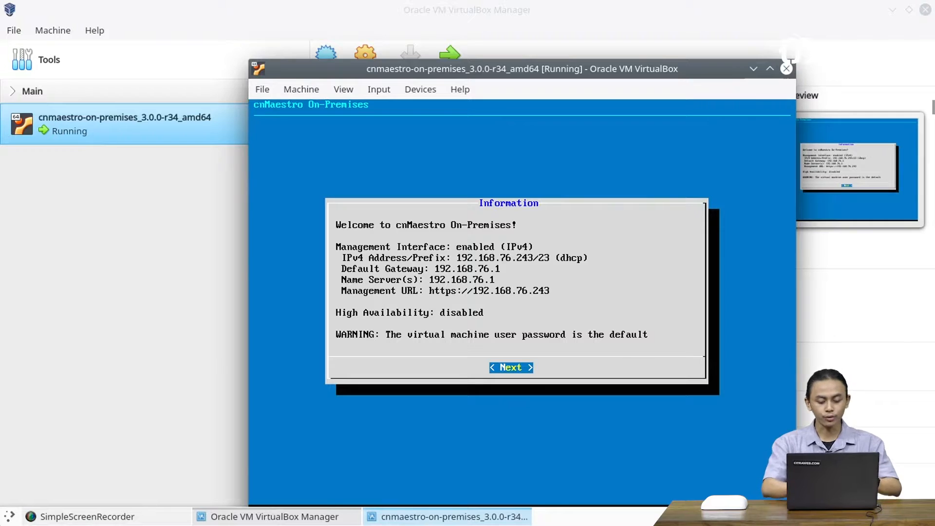
Step: Launch Firefox from the application launcher by searching 'fire'
{"action": "key", "text": "super"}
{"action": "type", "text": "fire"}
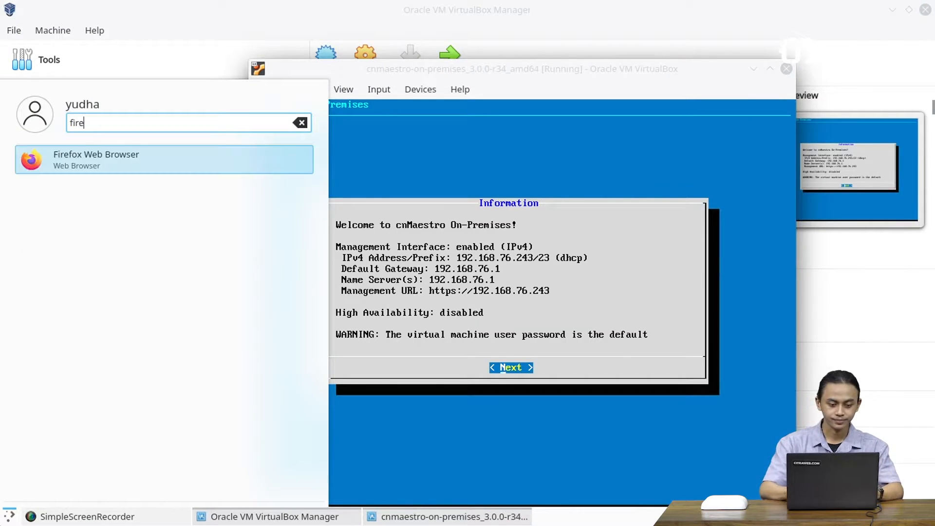
{"action": "key", "text": "Return"}
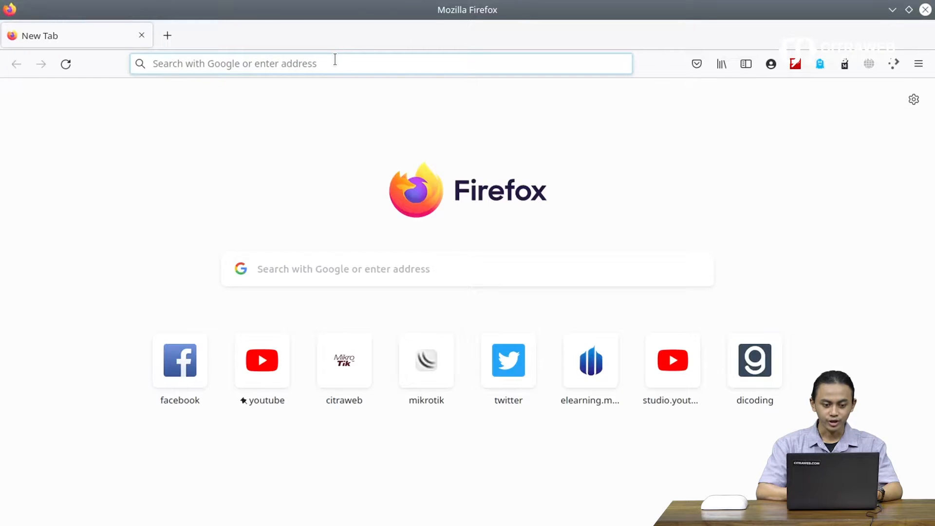
Step: Go to 192.168.76.243 in Firefox's address bar
{"action": "left_click", "coordinate": [336, 59]}
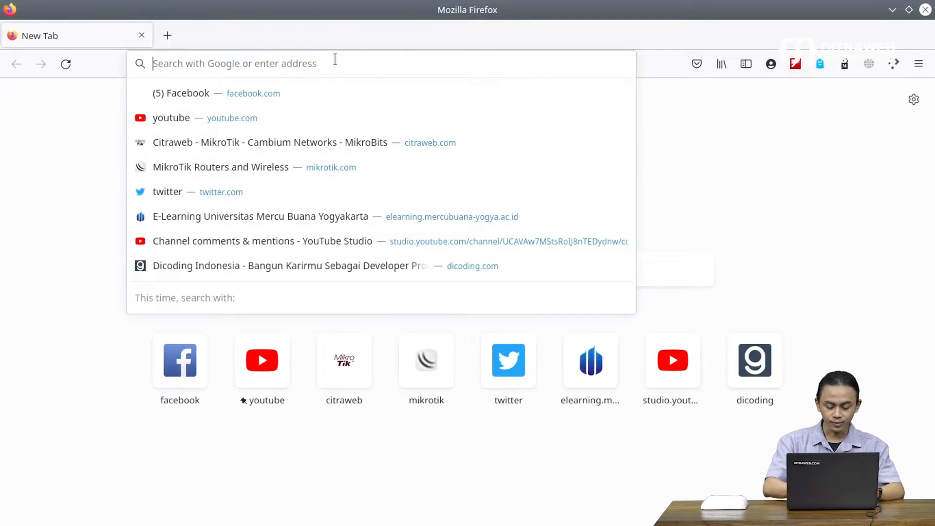
{"action": "type", "text": "192.16"}
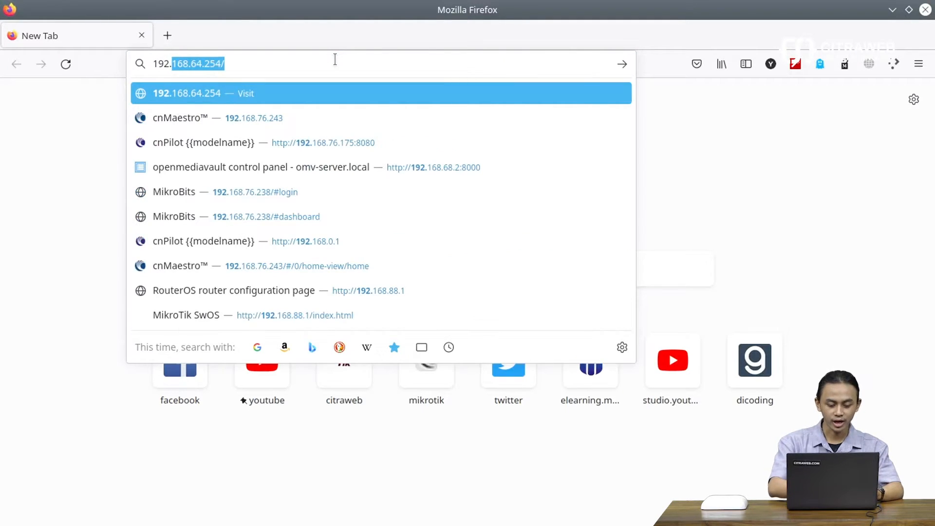
{"action": "type", "text": "8.6"}
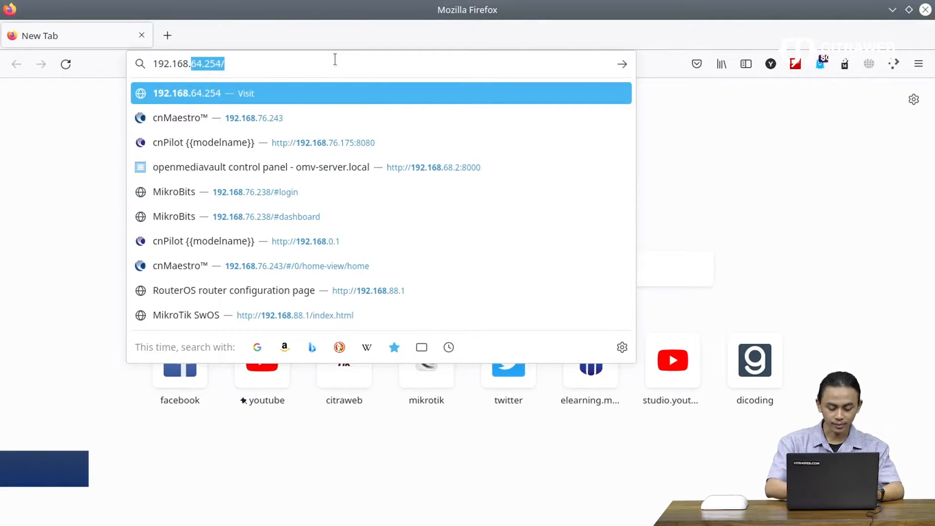
{"action": "key", "text": "BackSpace"}
{"action": "type", "text": "76"}
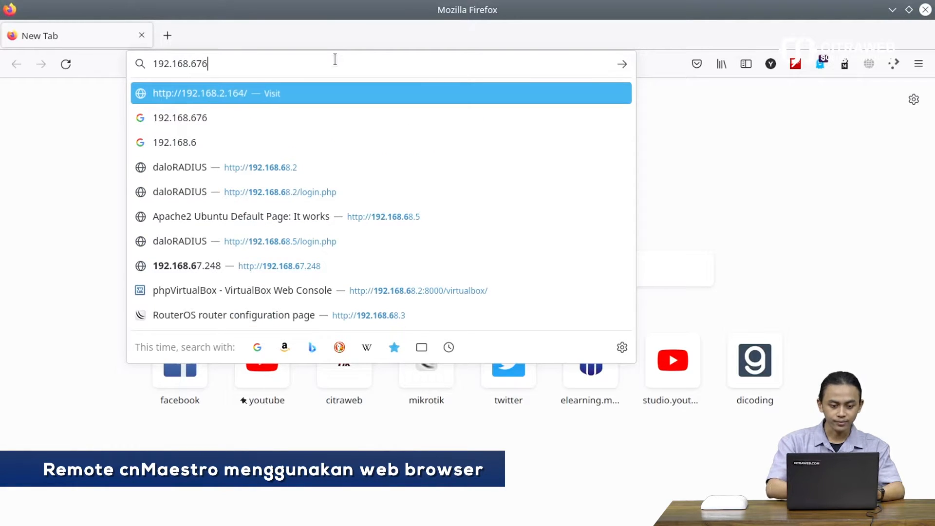
{"action": "key", "text": "BackSpace"}
{"action": "key", "text": "BackSpace"}
{"action": "key", "text": "BackSpace"}
{"action": "type", "text": "76.2"}
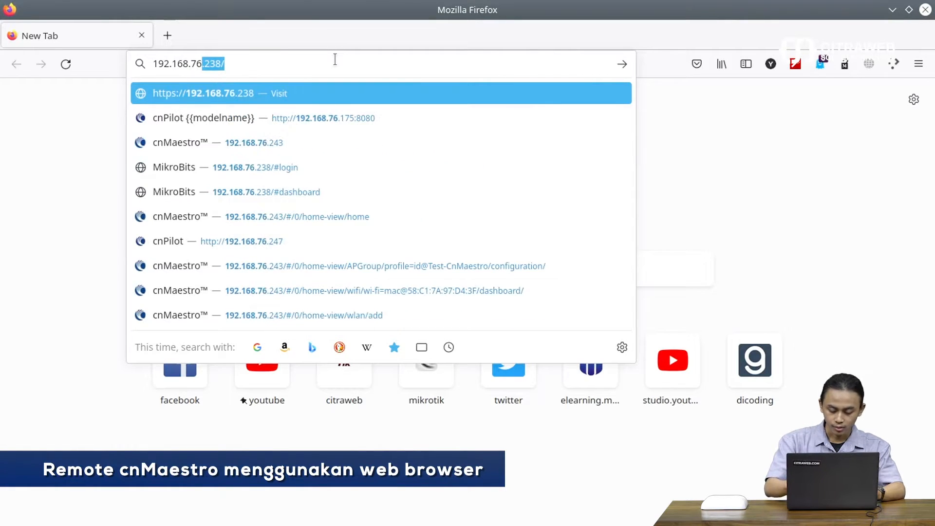
{"action": "type", "text": "4"}
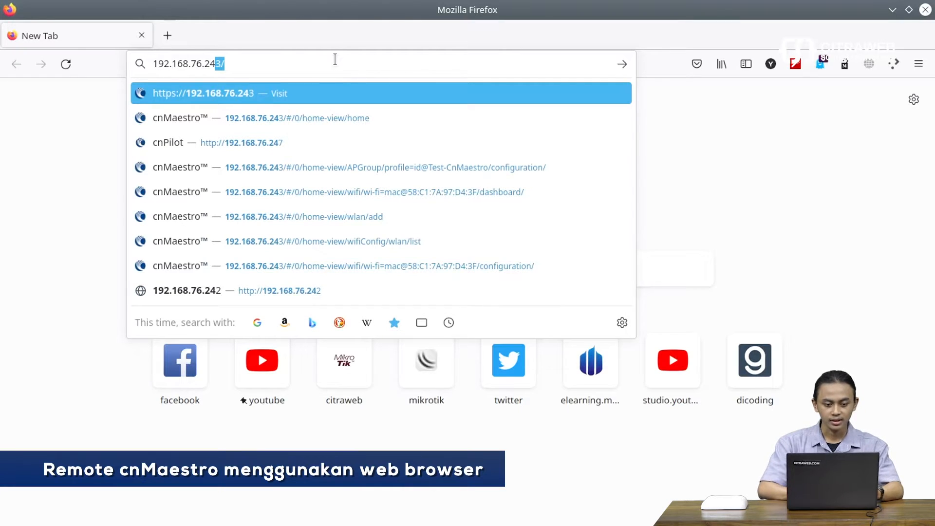
{"action": "type", "text": "3"}
{"action": "left_click", "coordinate": [437, 518]}
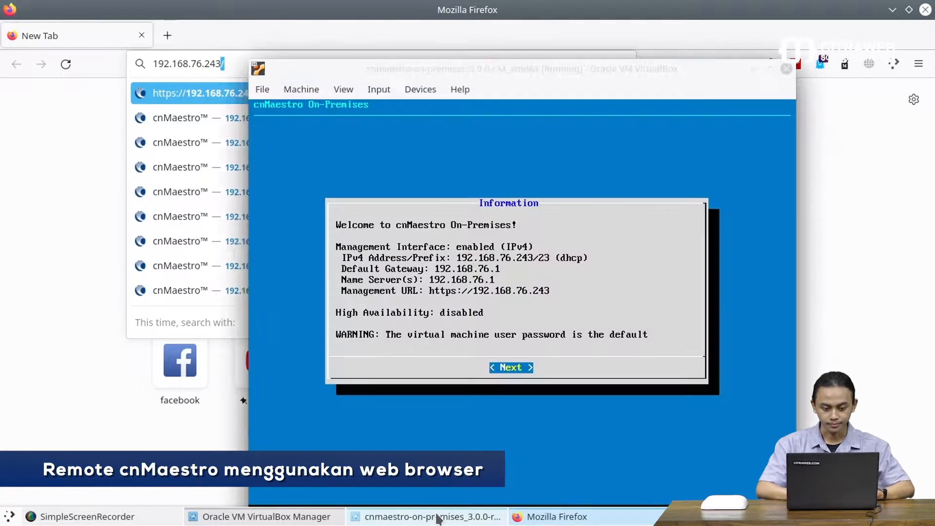
{"action": "left_click", "coordinate": [227, 52]}
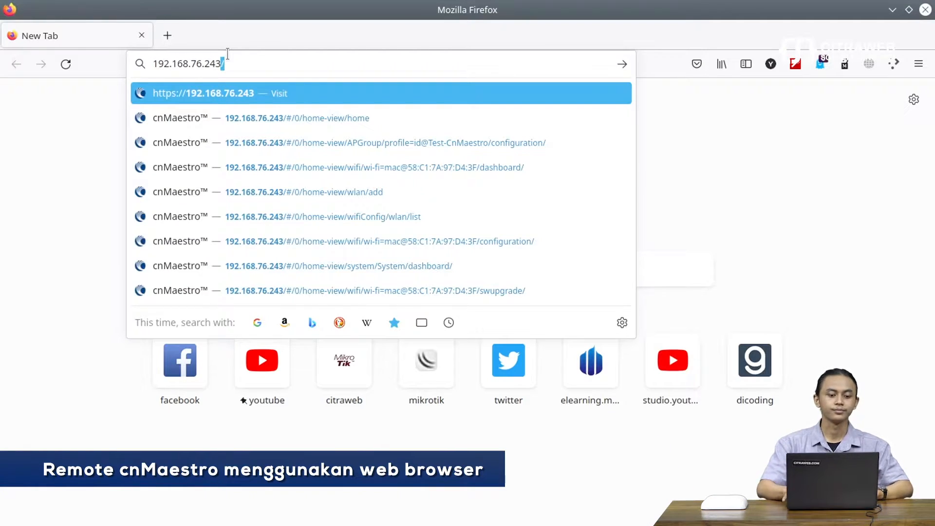
{"action": "key", "text": "Return"}
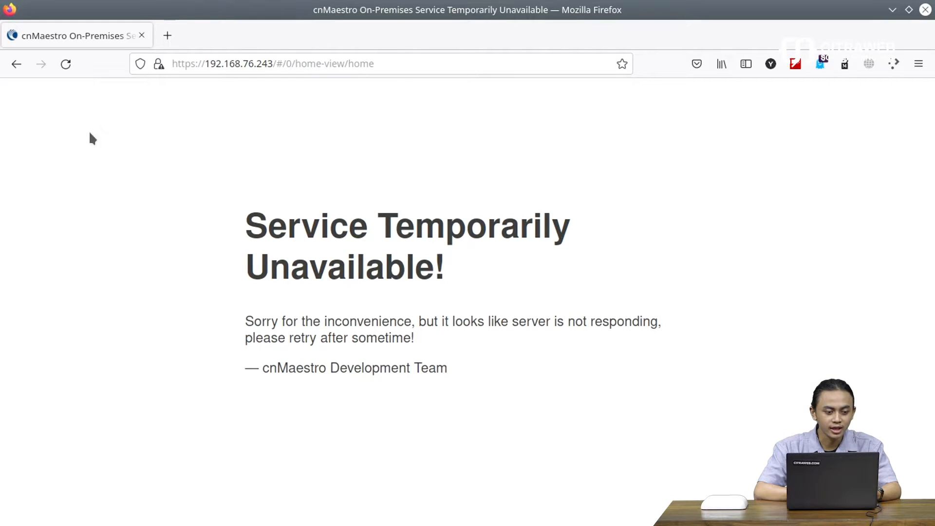
Step: Reload the page, sign in as admin with the default password, and decline saving the login
{"action": "left_click", "coordinate": [70, 65]}
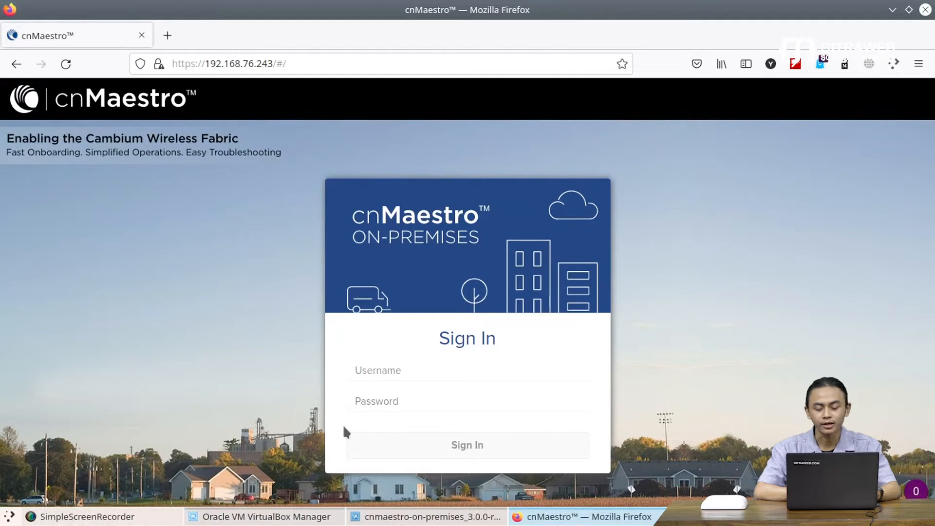
{"action": "left_click", "coordinate": [421, 370]}
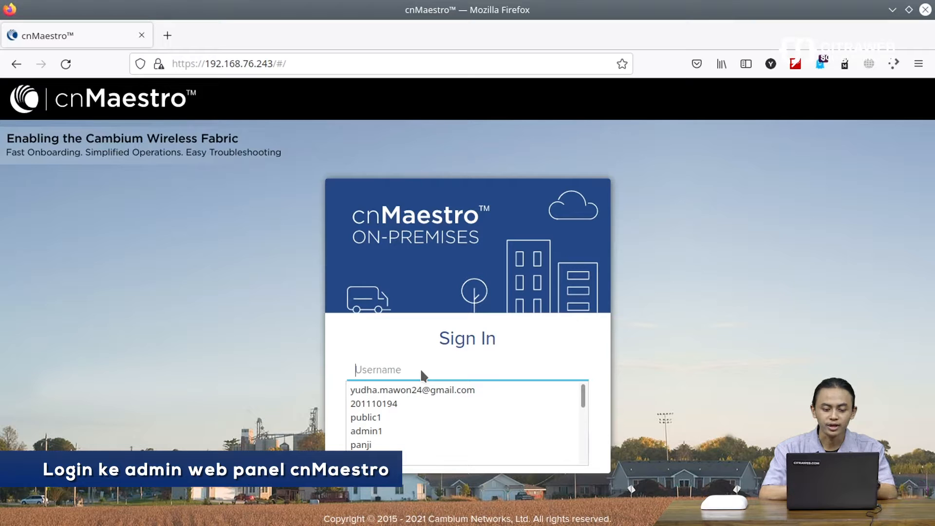
{"action": "type", "text": "admin"}
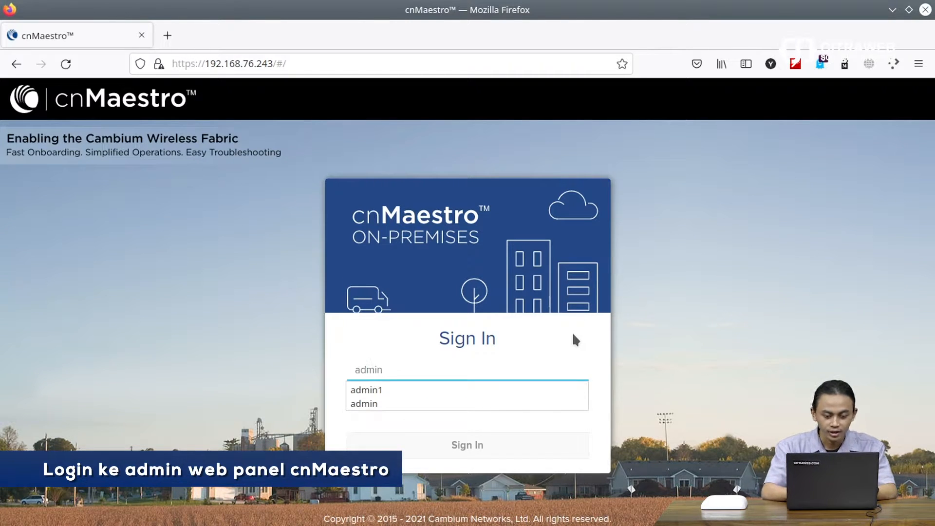
{"action": "key", "text": "Tab"}
{"action": "type", "text": "admin"}
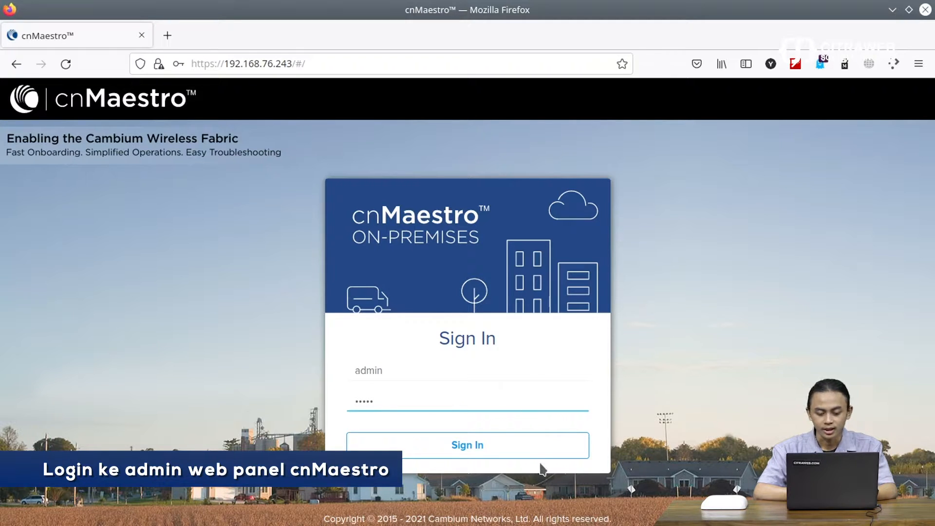
{"action": "left_click", "coordinate": [502, 445]}
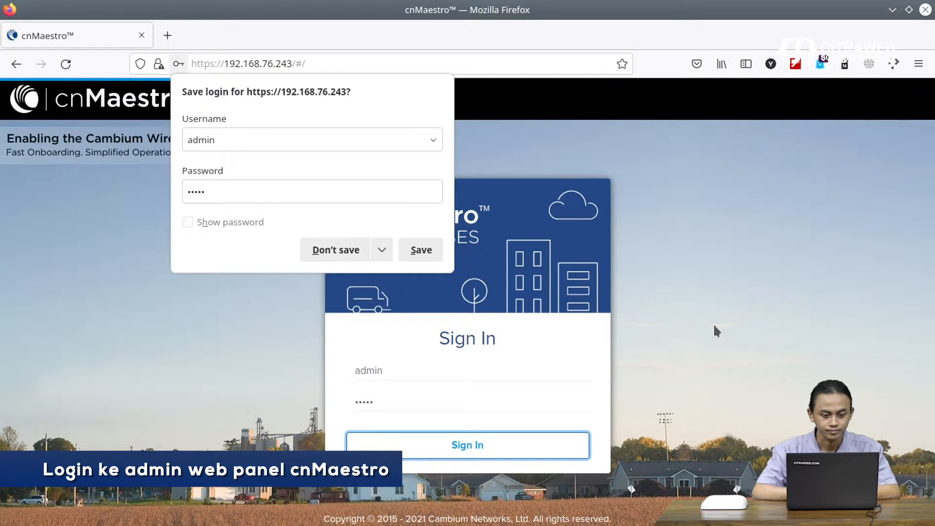
{"action": "left_click", "coordinate": [320, 257]}
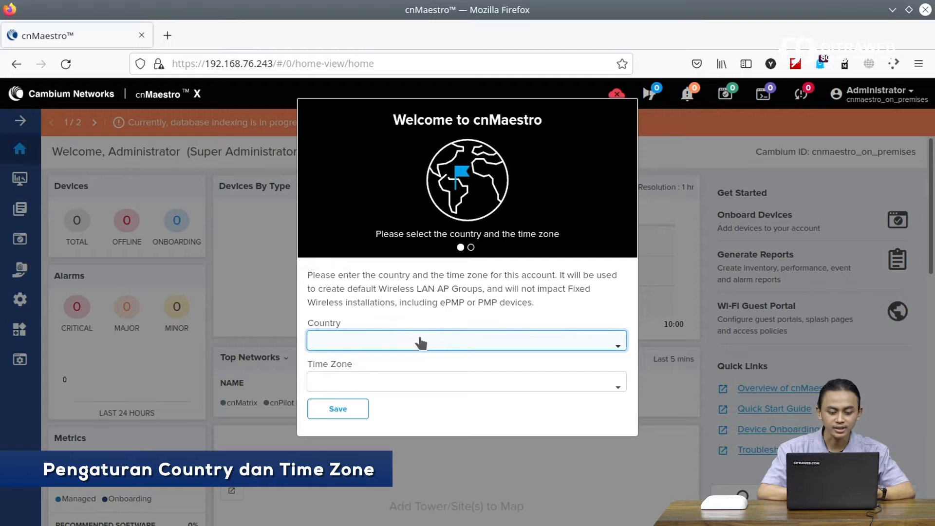
Step: Pick Indonesia as country and Etc/GMT+7 (UTC -07:00) as time zone, then save
{"action": "left_click", "coordinate": [446, 340]}
{"action": "type", "text": "in"}
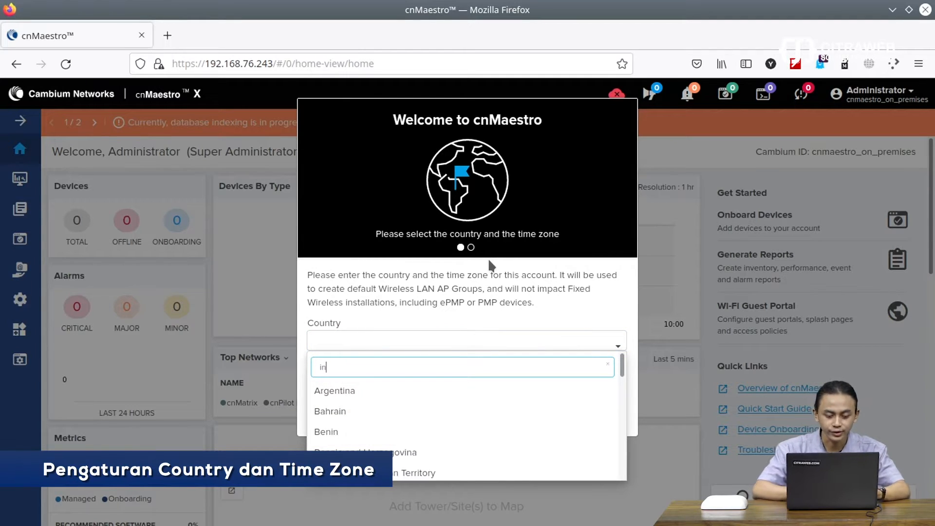
{"action": "type", "text": "d"}
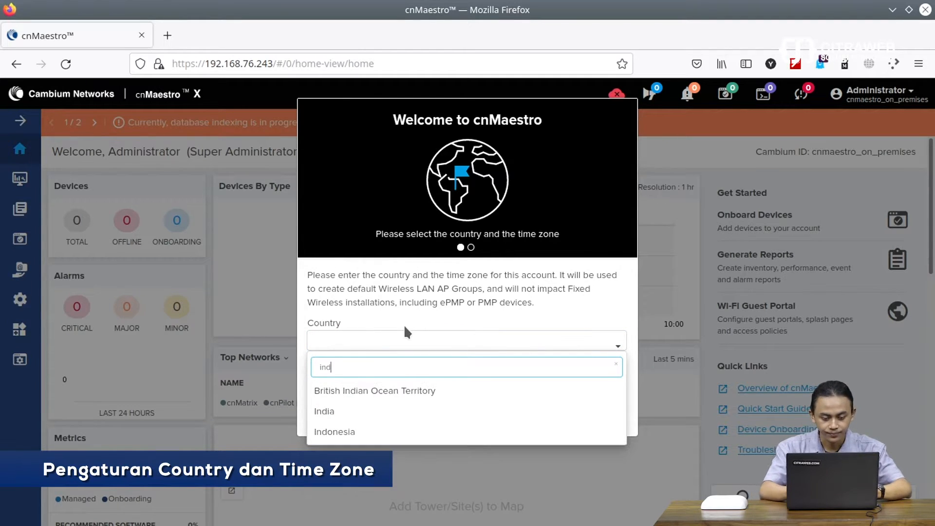
{"action": "left_click", "coordinate": [339, 432]}
{"action": "left_click", "coordinate": [396, 384]}
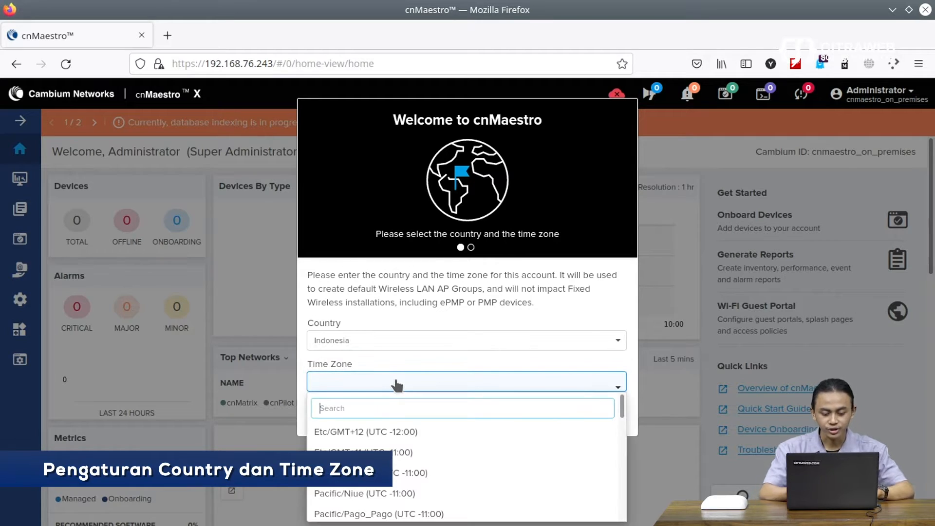
{"action": "type", "text": "GMt"}
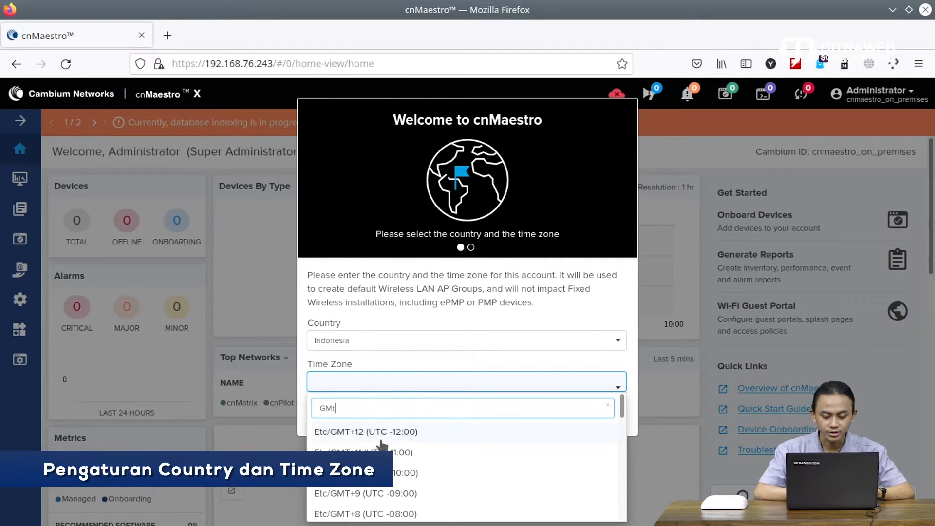
{"action": "scroll", "coordinate": [397, 497], "scroll_direction": "down", "scroll_amount": 3}
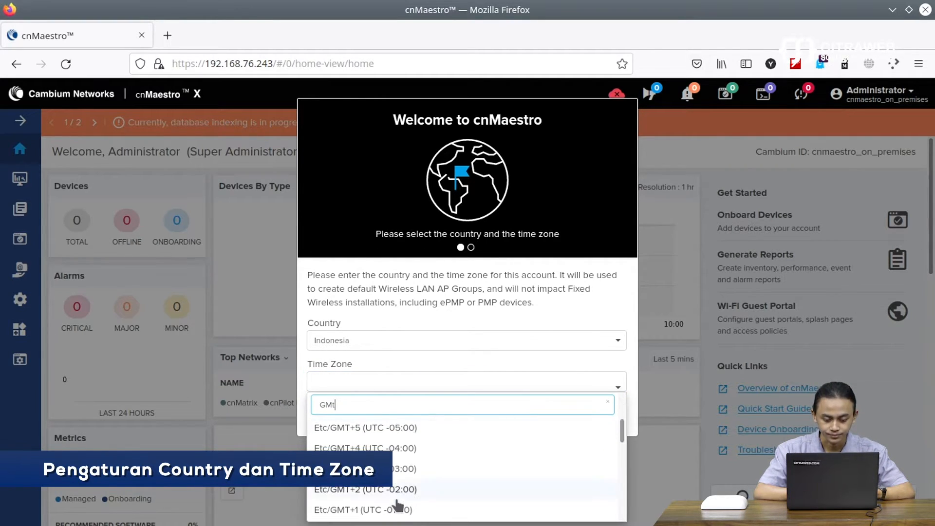
{"action": "scroll", "coordinate": [397, 506], "scroll_direction": "up", "scroll_amount": 1}
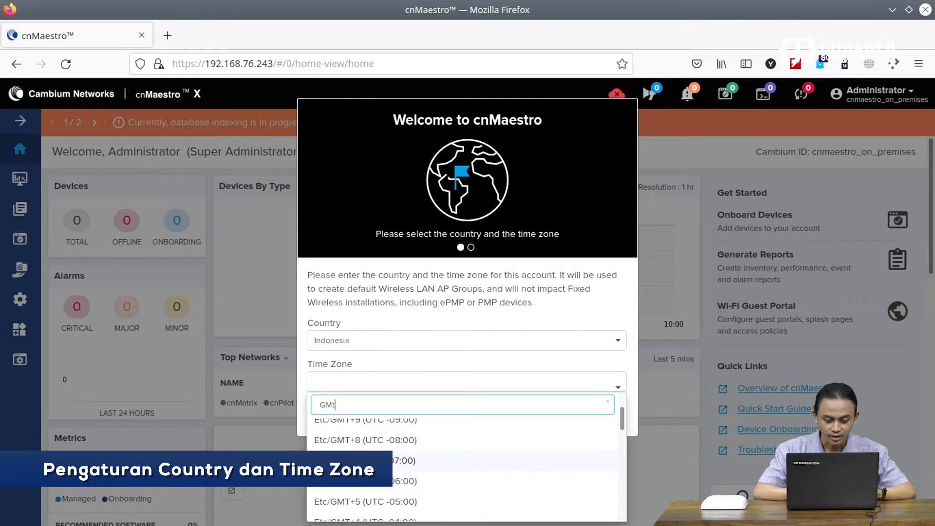
{"action": "left_click", "coordinate": [370, 461]}
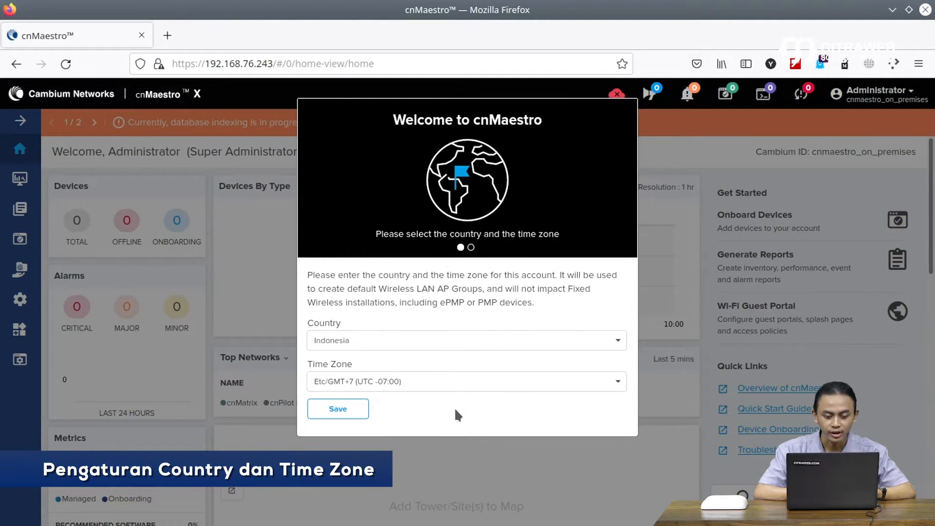
{"action": "left_click", "coordinate": [350, 409]}
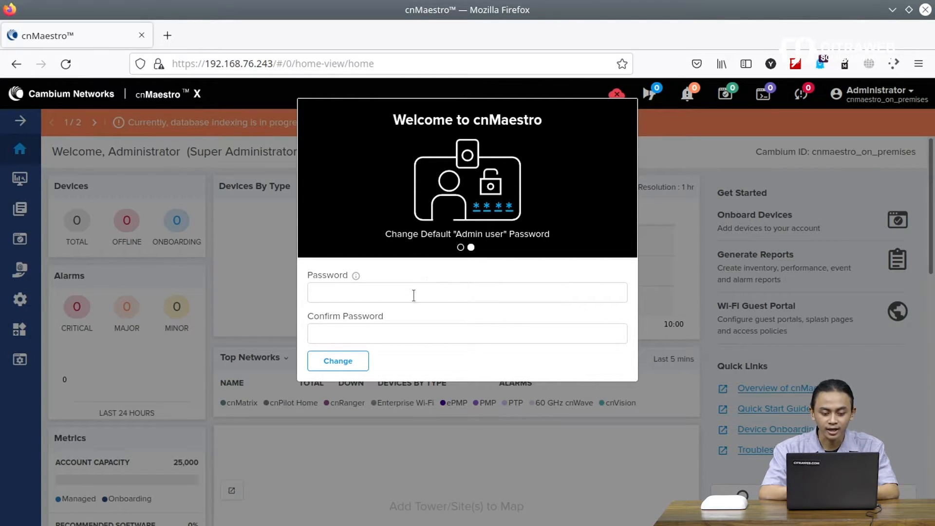
Step: Enter the new admin password in Password and Confirm Password, then submit it with Change
{"action": "left_click", "coordinate": [394, 292]}
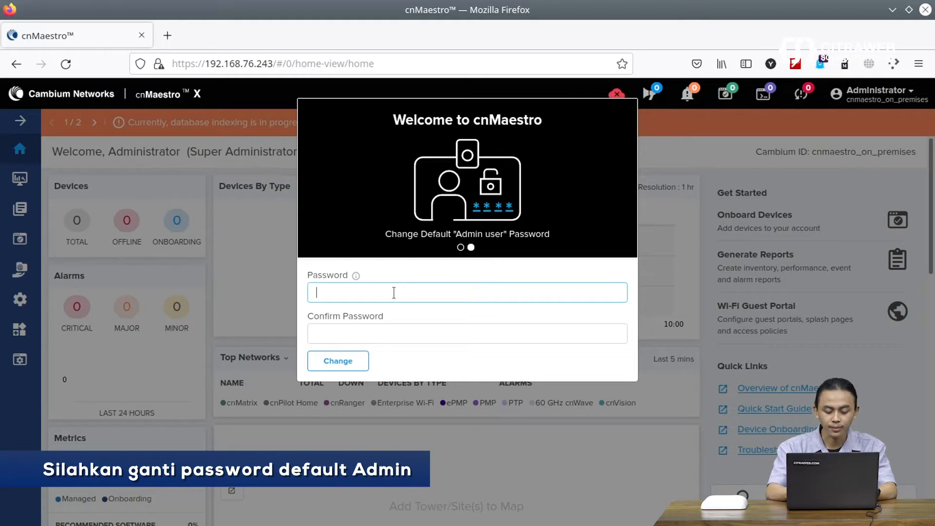
{"action": "type", "text": "•••••"}
{"action": "key", "text": "Tab"}
{"action": "type", "text": "•••••"}
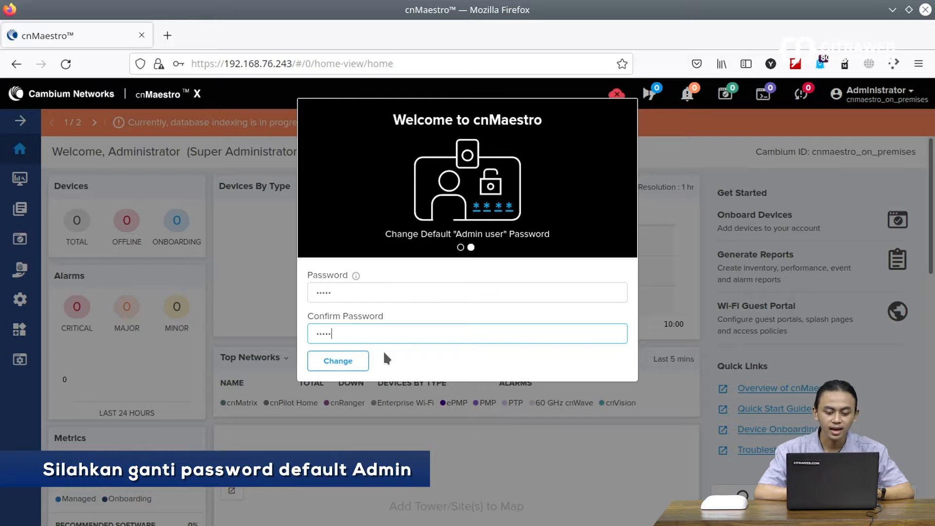
{"action": "left_click", "coordinate": [348, 364]}
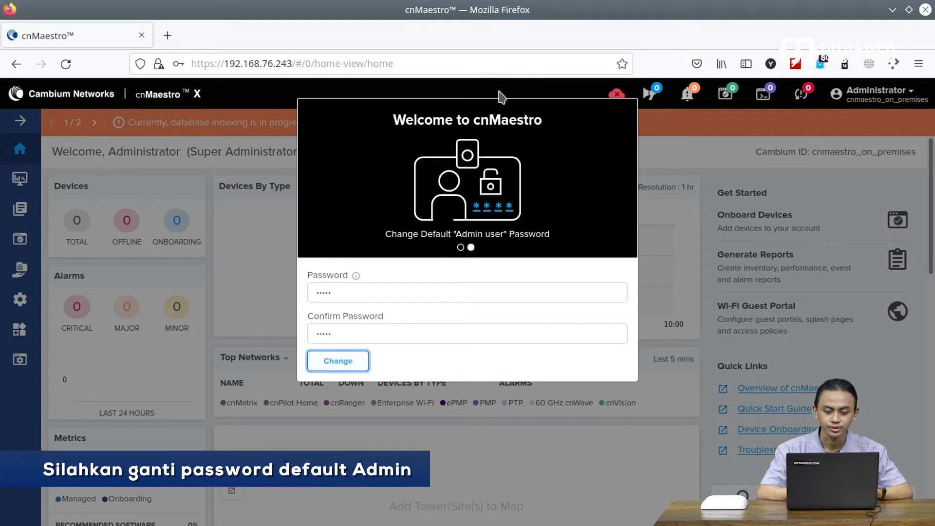
Step: Swap the old cnMaestro tab for a new tab loading 192.168.76.243
{"action": "left_click", "coordinate": [166, 37]}
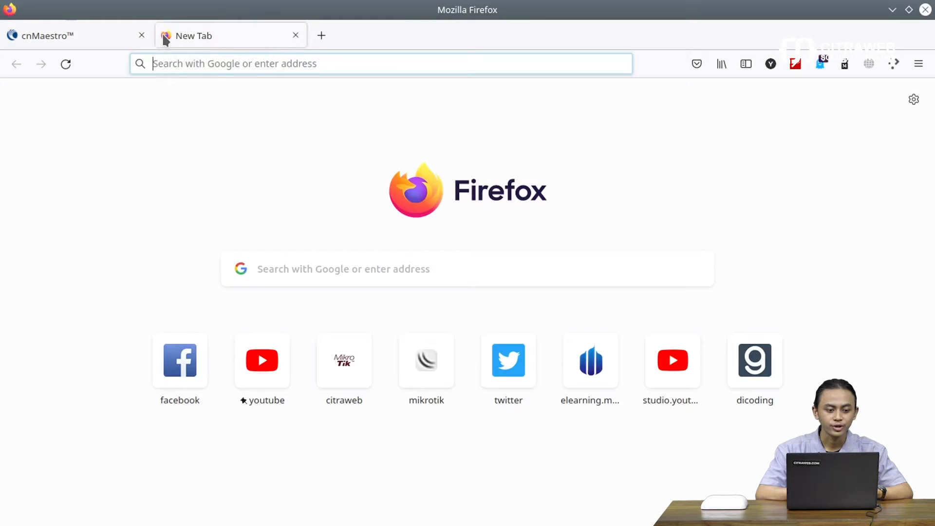
{"action": "left_click", "coordinate": [142, 35]}
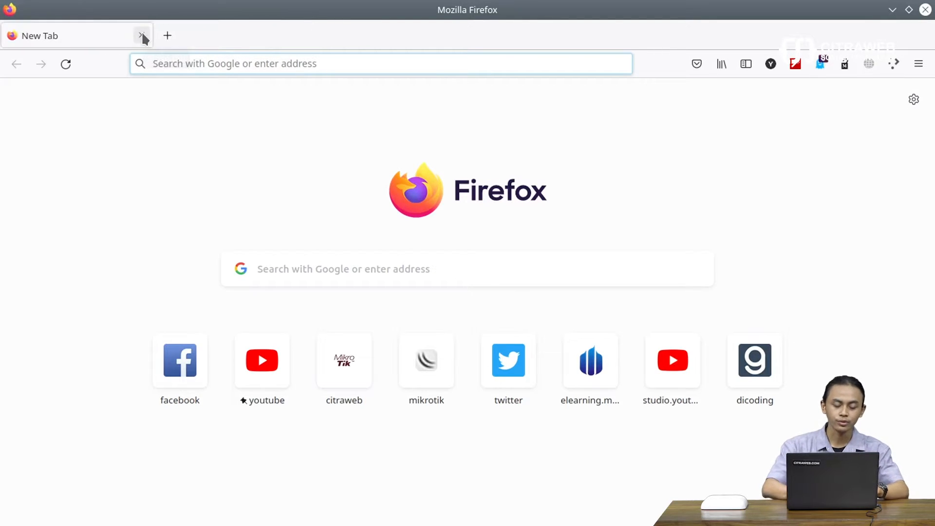
{"action": "type", "text": "192.168."}
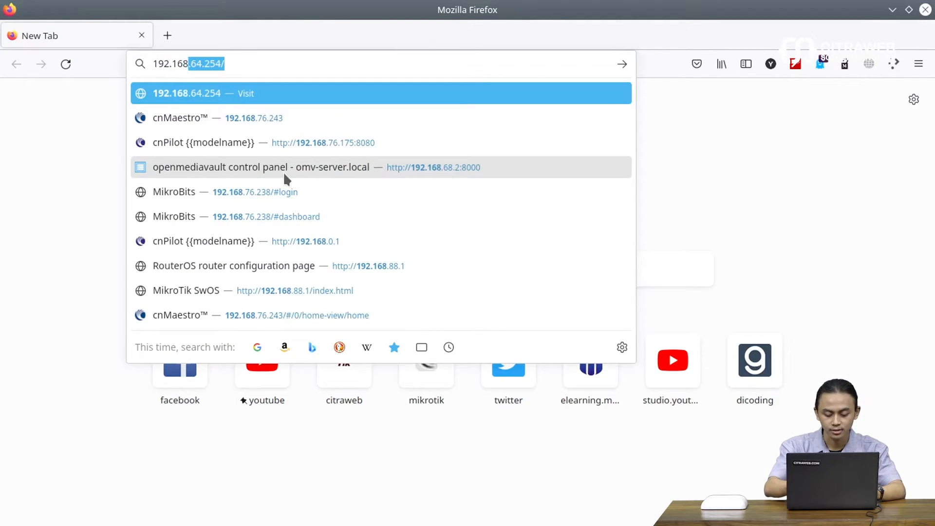
{"action": "type", "text": "76."}
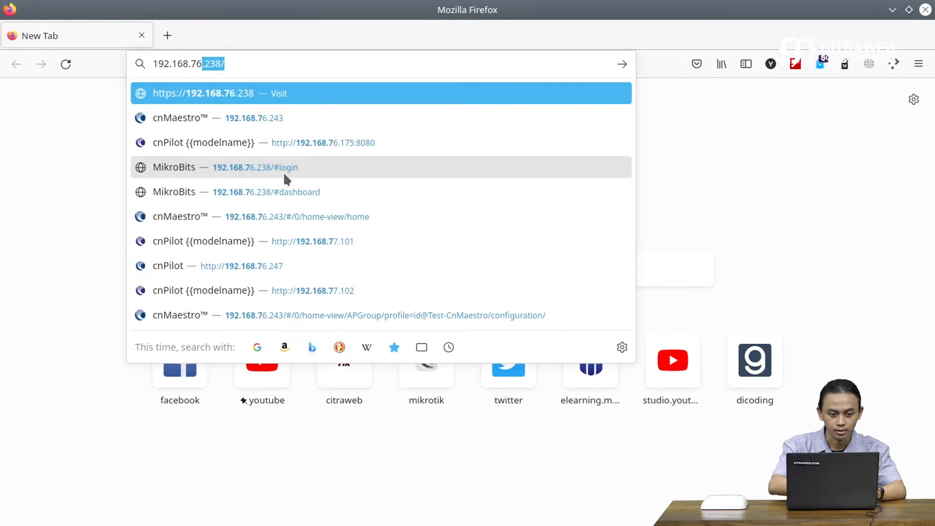
{"action": "type", "text": "243"}
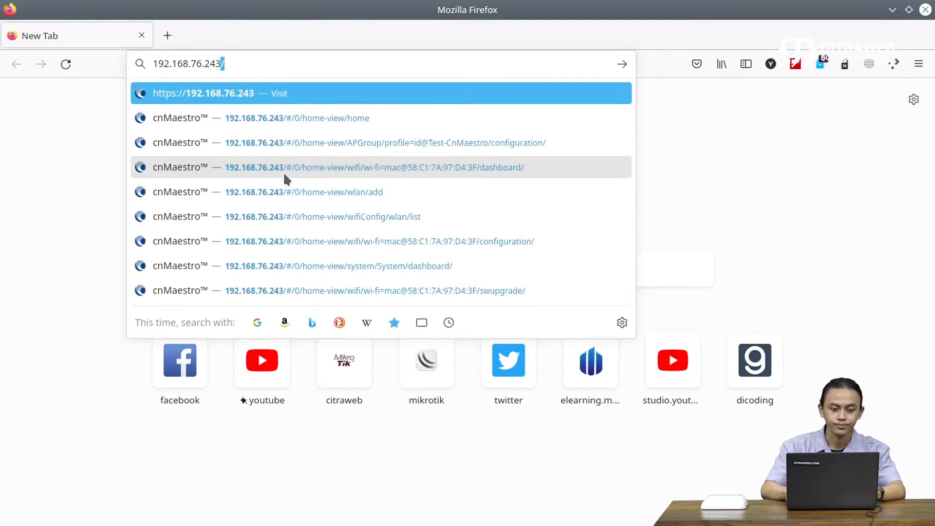
{"action": "key", "text": "Return"}
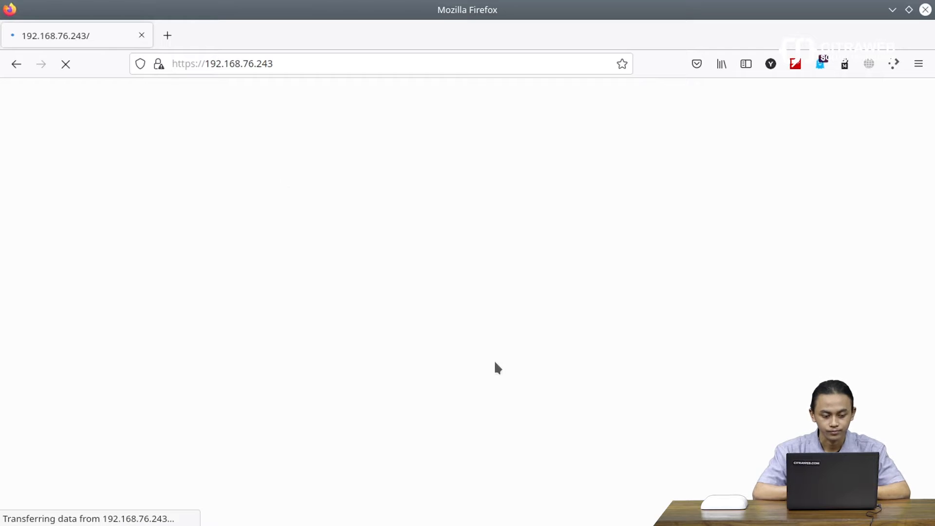
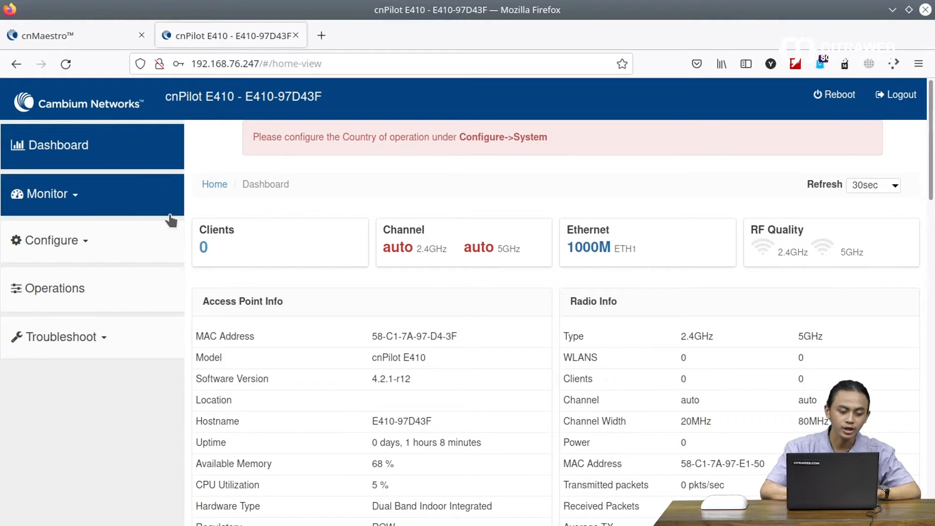
Step: Open the System configuration page in the cnPilot E410 web interface
{"action": "left_click", "coordinate": [127, 246]}
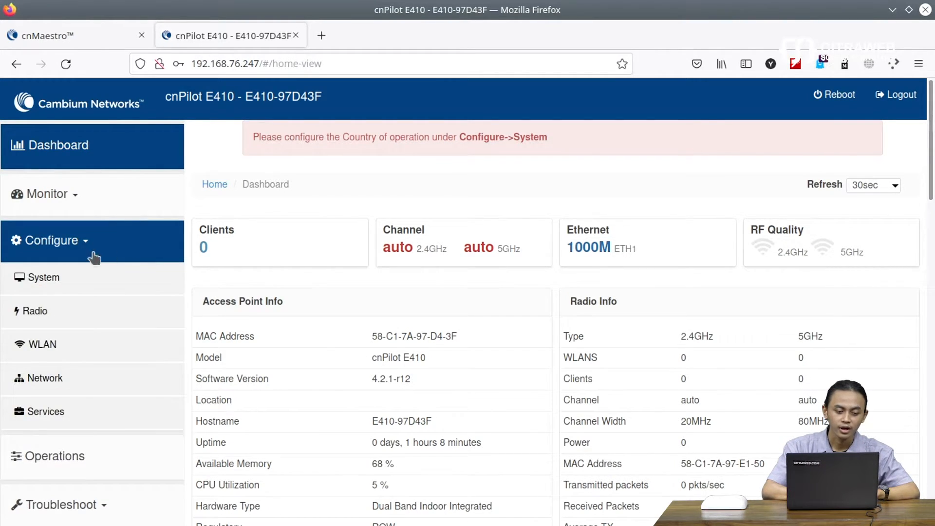
{"action": "left_click", "coordinate": [60, 279]}
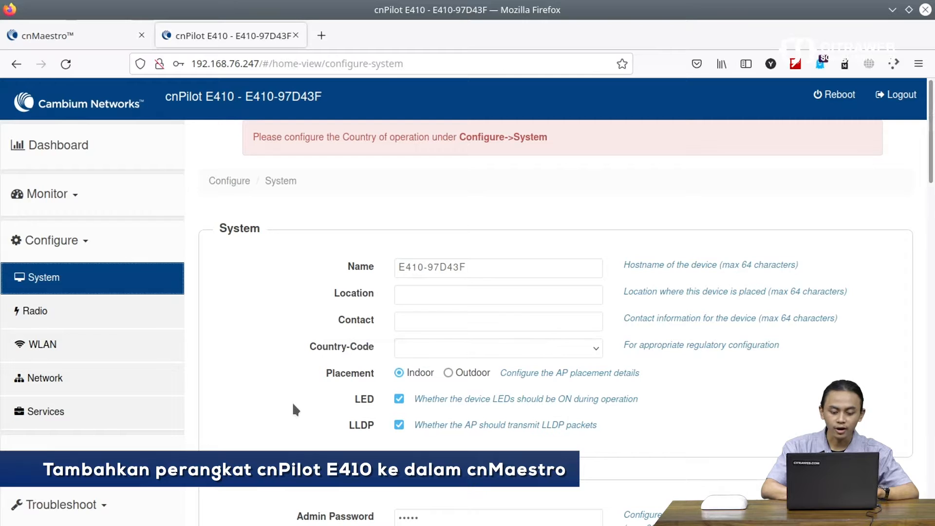
{"action": "scroll", "coordinate": [294, 410], "scroll_direction": "down", "scroll_amount": 8}
{"action": "scroll", "coordinate": [294, 409], "scroll_direction": "down", "scroll_amount": 6}
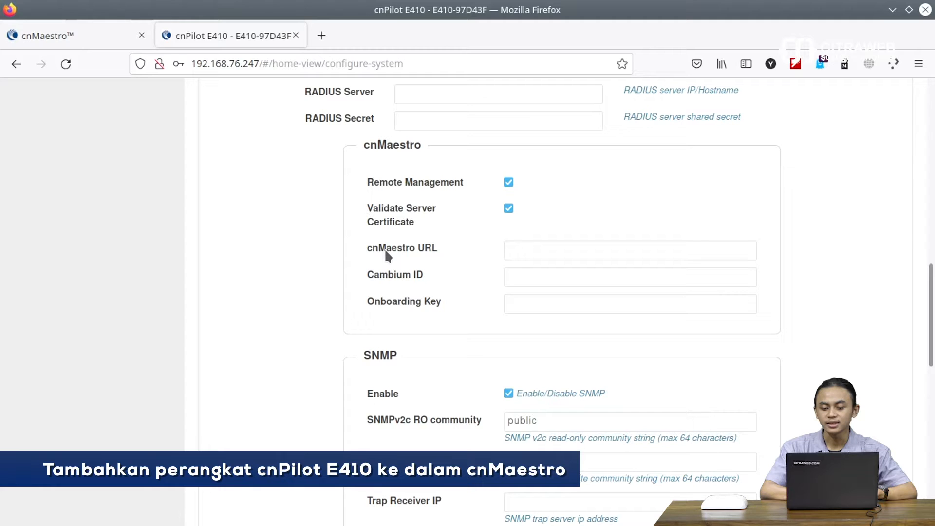
{"action": "left_click", "coordinate": [575, 244]}
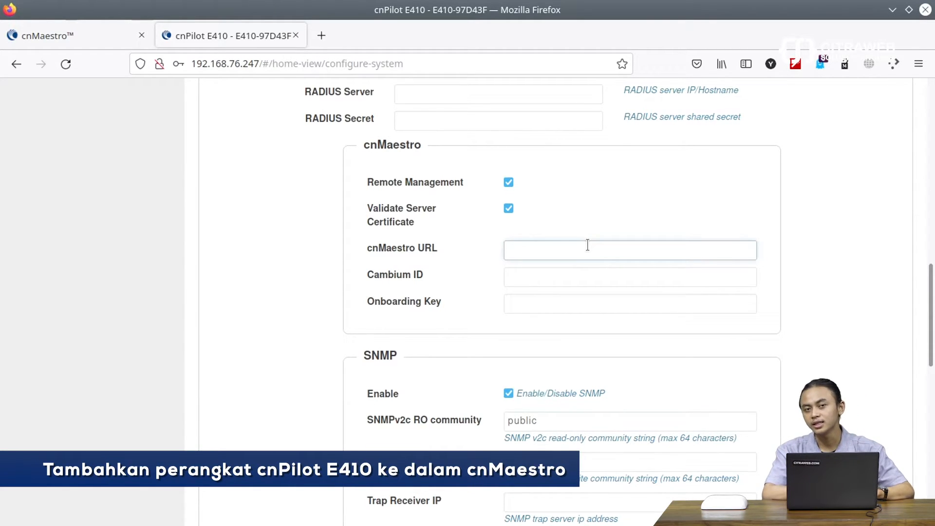
{"action": "left_click", "coordinate": [80, 34]}
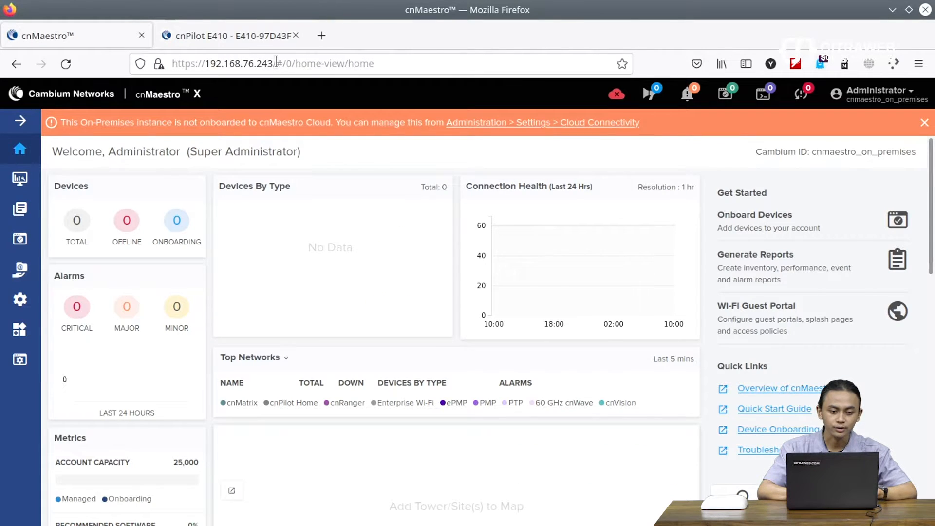
{"action": "left_click_drag", "start_coordinate": [277, 64], "coordinate": [141, 65]}
{"action": "key", "text": "ctrl+c"}
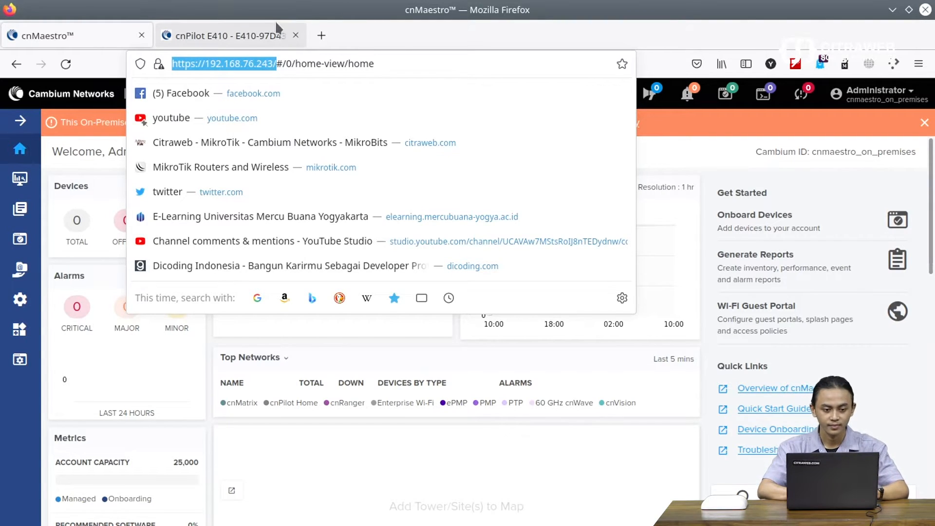
{"action": "left_click", "coordinate": [249, 30]}
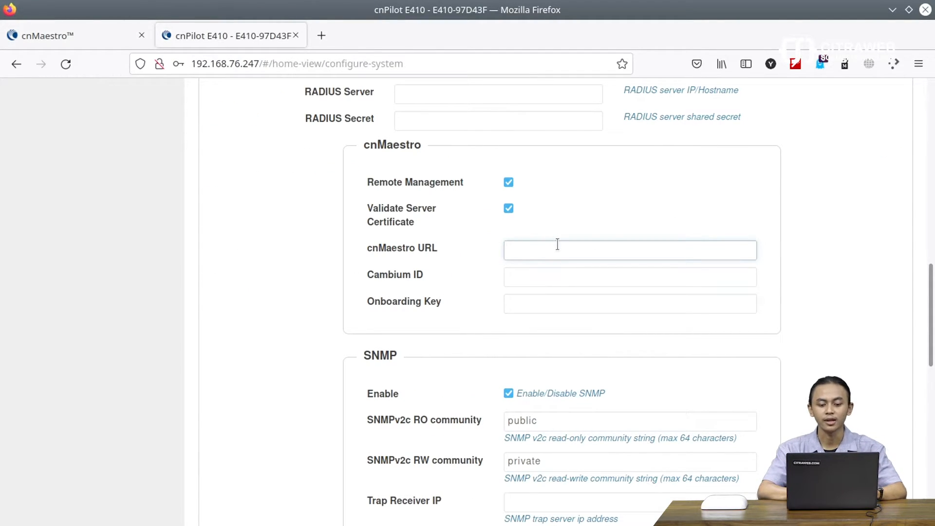
{"action": "key", "text": "ctrl+v"}
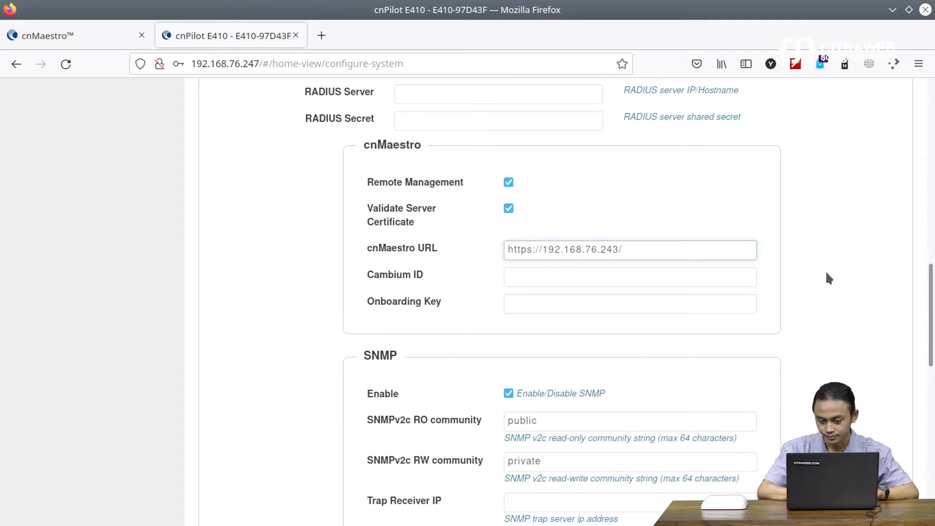
{"action": "key", "text": "BackSpace"}
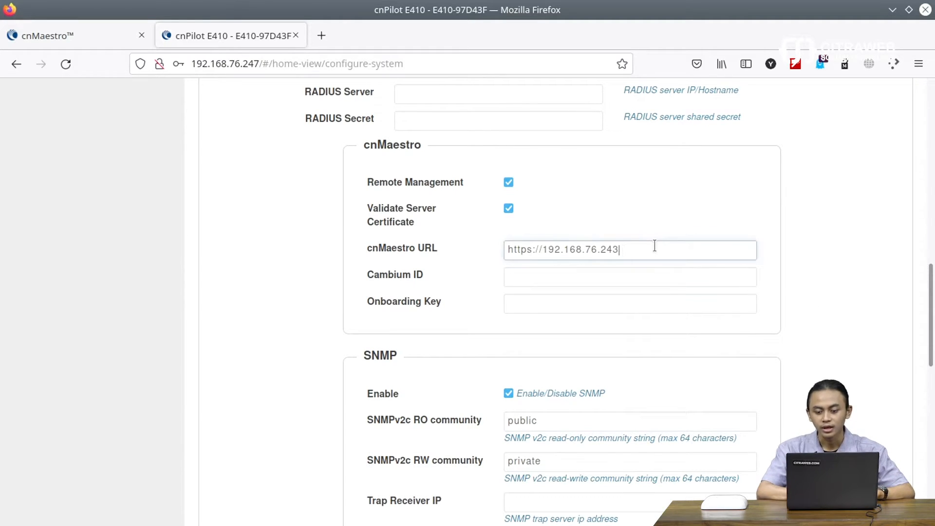
{"action": "scroll", "coordinate": [829, 271], "scroll_direction": "down", "scroll_amount": 10}
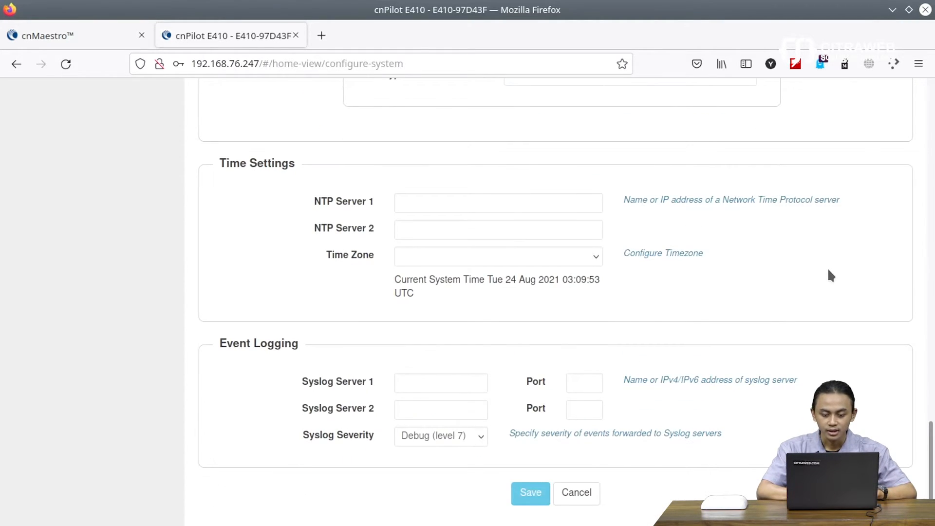
Step: After a first save attempt, choose Indonesia as the Country-Code
{"action": "left_click", "coordinate": [527, 492]}
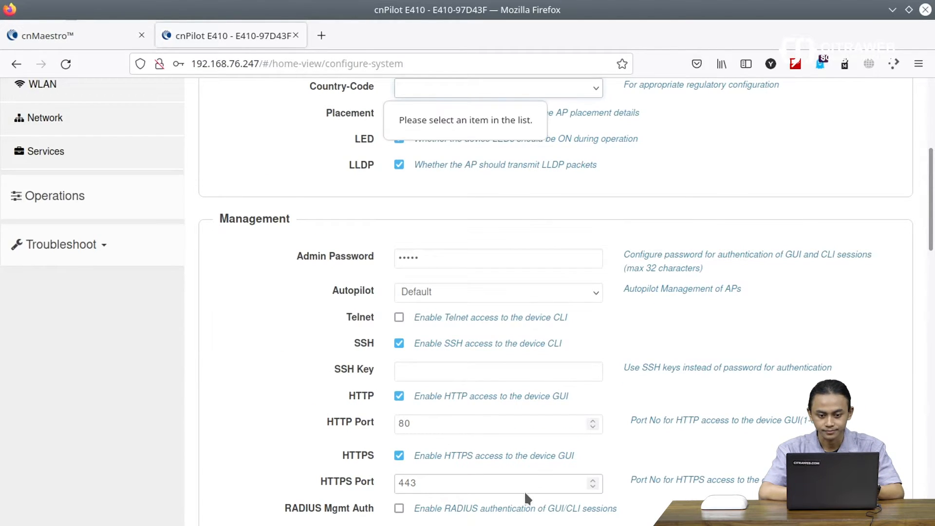
{"action": "scroll", "coordinate": [602, 346], "scroll_direction": "up", "scroll_amount": 2}
{"action": "scroll", "coordinate": [603, 347], "scroll_direction": "up", "scroll_amount": 2}
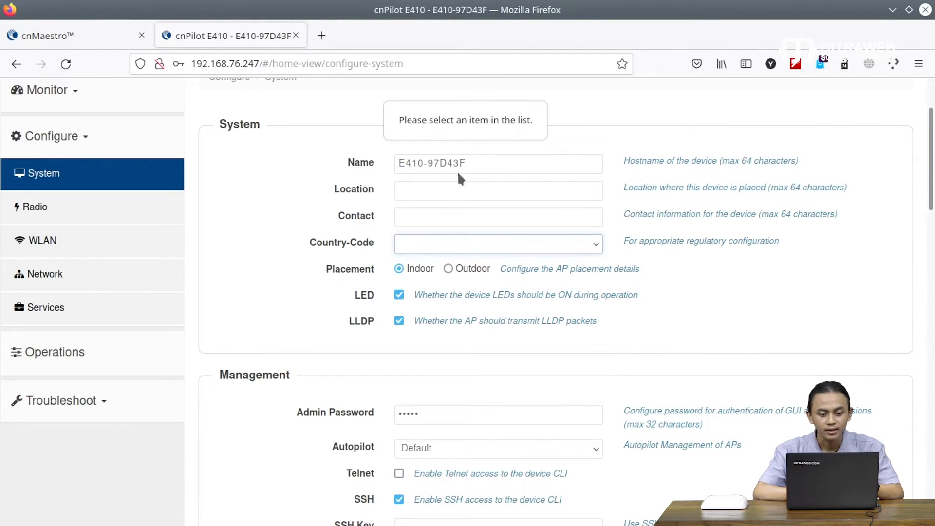
{"action": "left_click", "coordinate": [460, 249]}
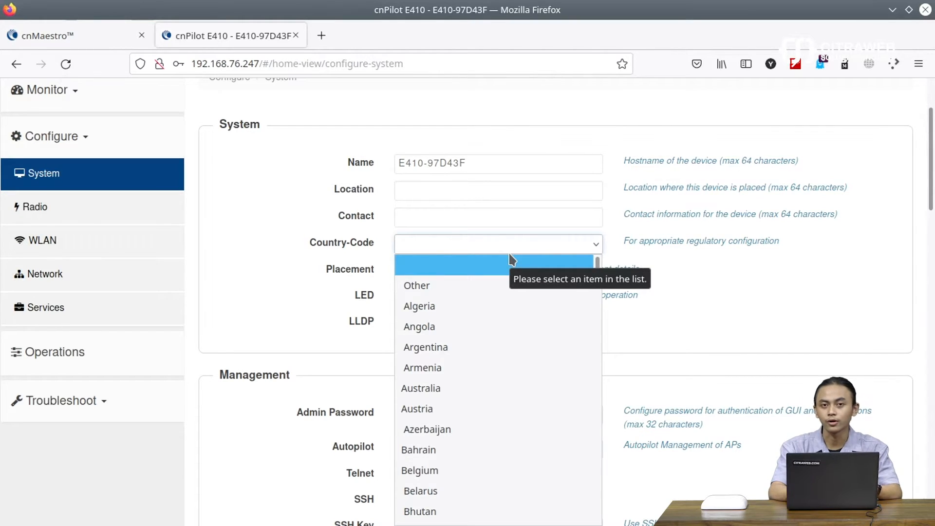
{"action": "key", "text": "i"}
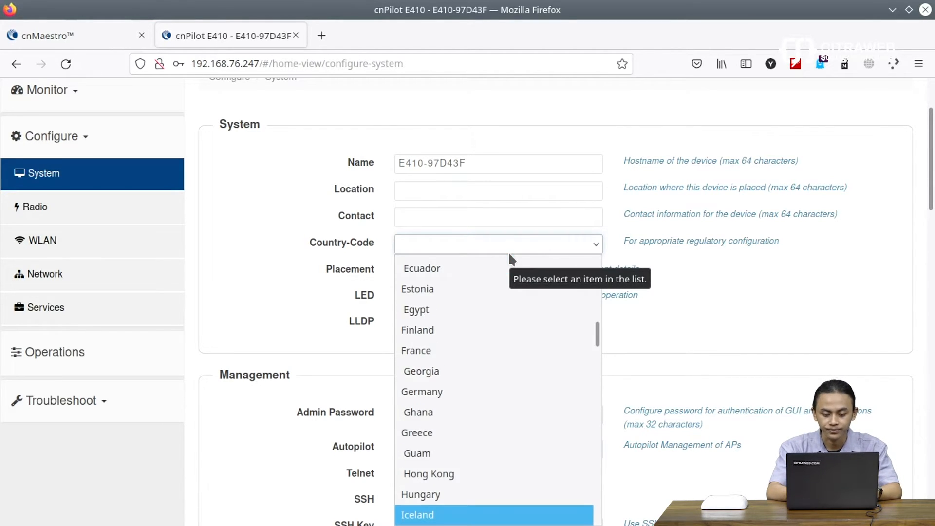
{"action": "scroll", "coordinate": [487, 385], "scroll_direction": "down", "scroll_amount": 4}
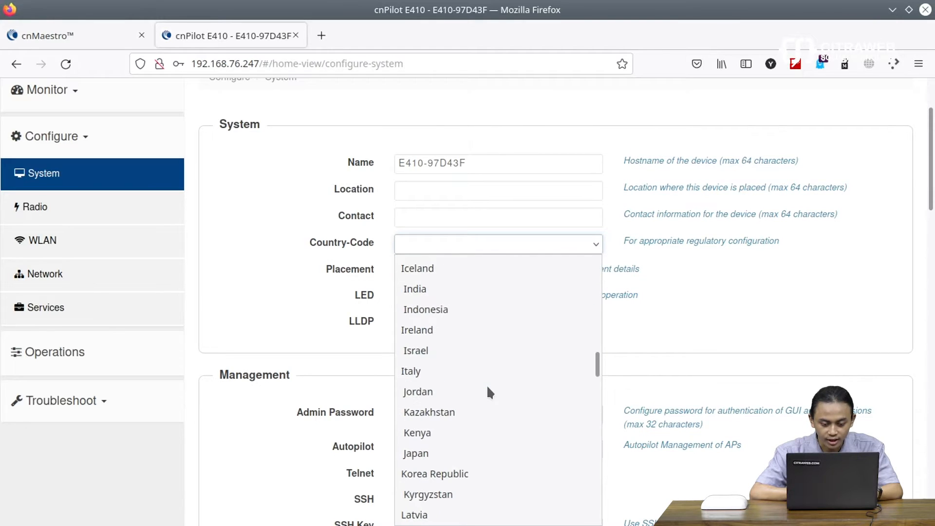
{"action": "left_click", "coordinate": [459, 309]}
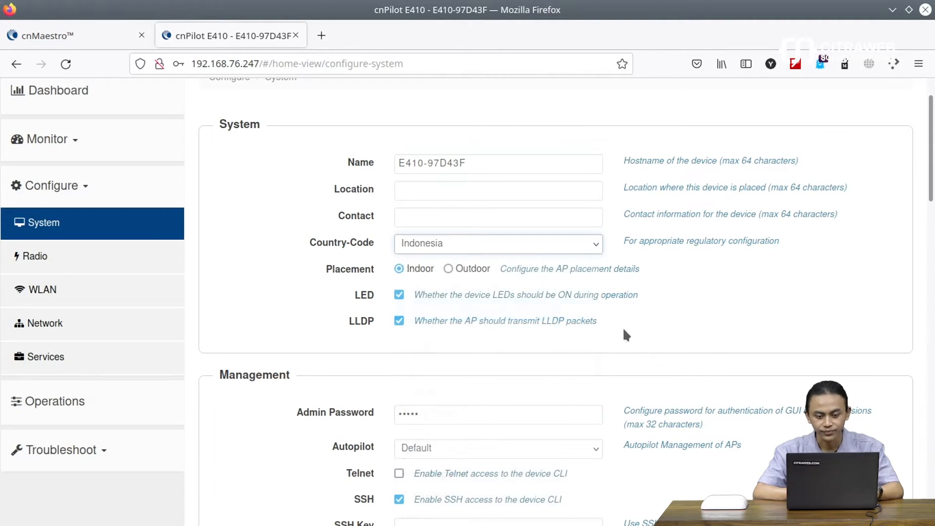
Step: Save the system configuration, decline the browser password prompt, and return to cnMaestro
{"action": "scroll", "coordinate": [652, 346], "scroll_direction": "down", "scroll_amount": 15}
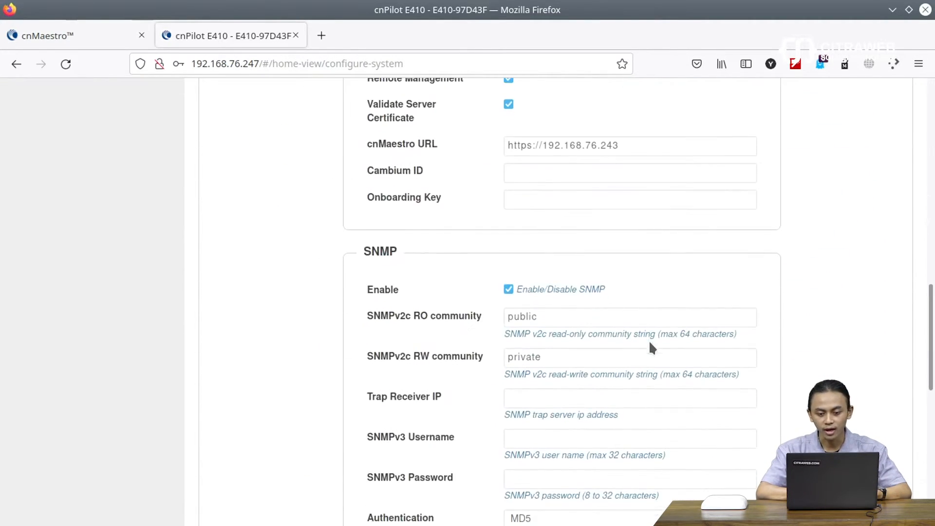
{"action": "scroll", "coordinate": [653, 347], "scroll_direction": "down", "scroll_amount": 10}
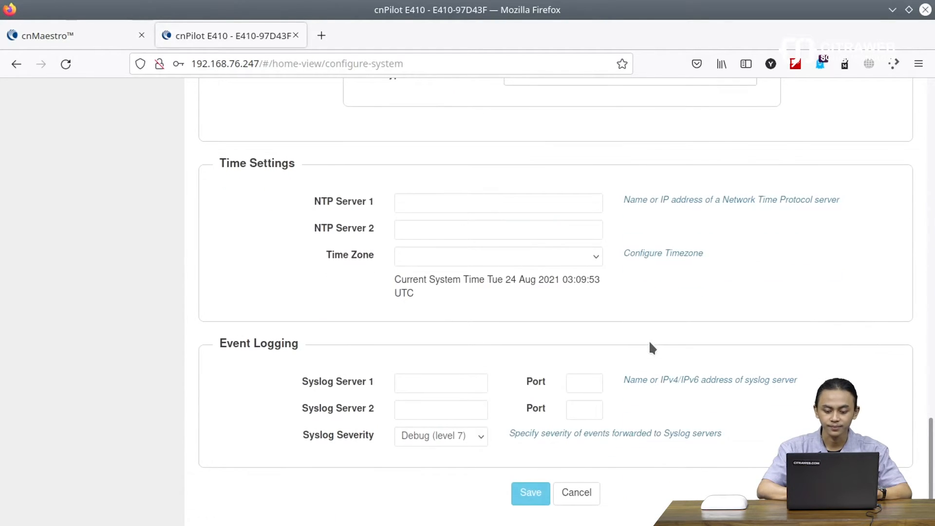
{"action": "left_click", "coordinate": [534, 492]}
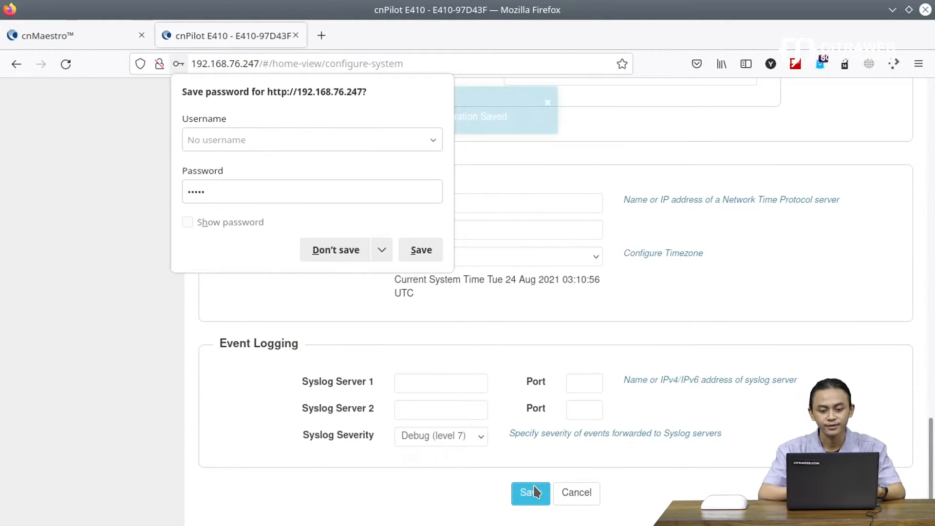
{"action": "left_click", "coordinate": [335, 250]}
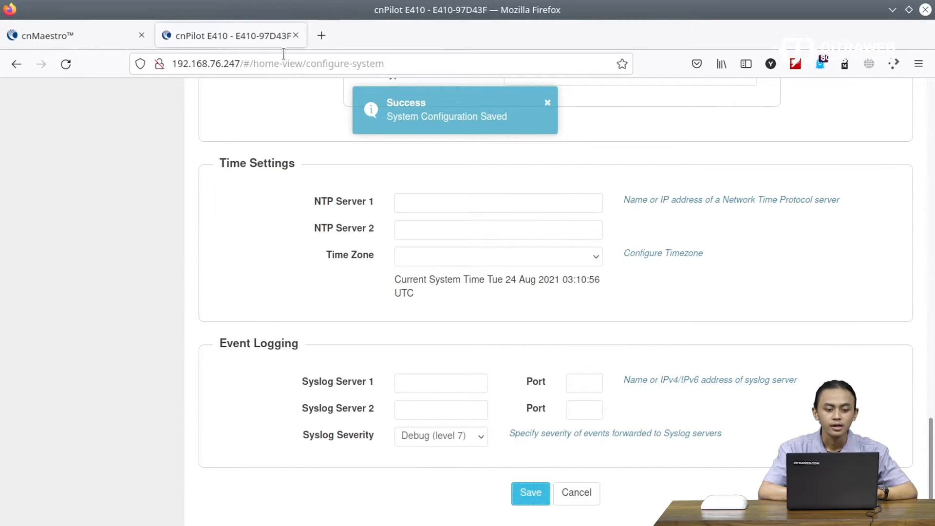
{"action": "scroll", "coordinate": [330, 218], "scroll_direction": "up", "scroll_amount": 8}
{"action": "scroll", "coordinate": [330, 219], "scroll_direction": "up", "scroll_amount": 8}
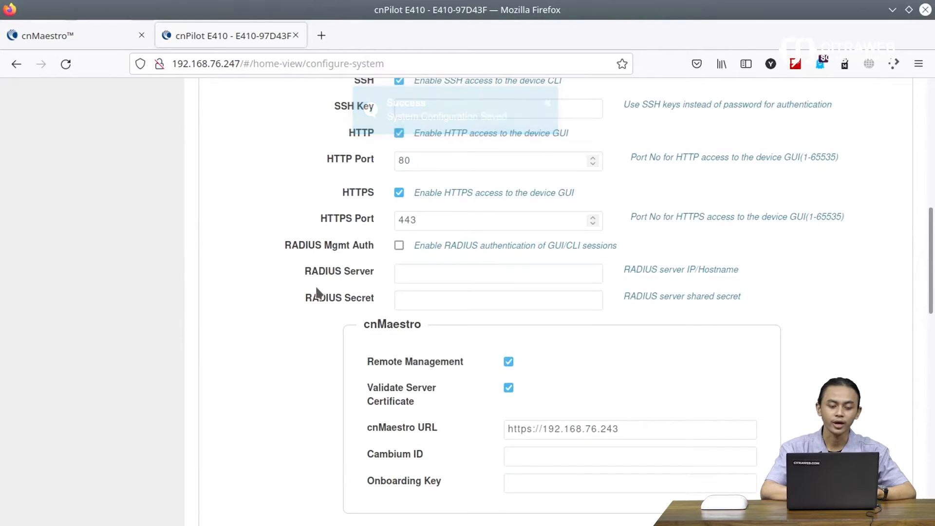
{"action": "scroll", "coordinate": [310, 290], "scroll_direction": "up", "scroll_amount": 10}
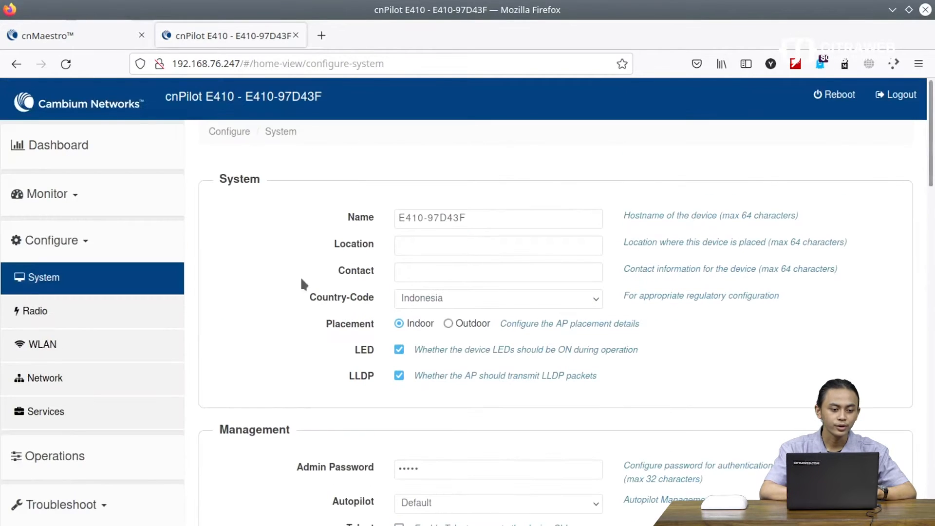
{"action": "left_click", "coordinate": [48, 36]}
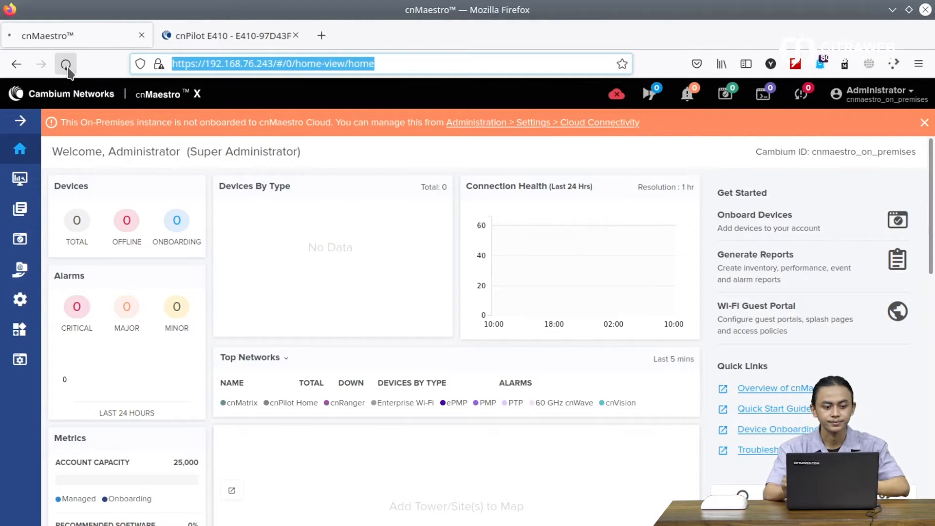
Step: Reload cnMaestro, go to Onboard > Devices, and refresh the queue to reveal E410-97D43F
{"action": "left_click", "coordinate": [66, 67]}
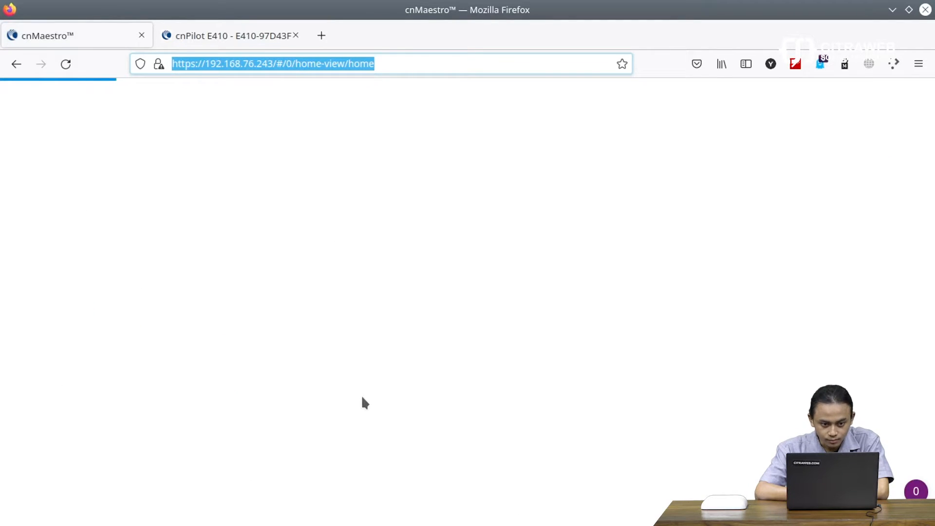
{"action": "left_click", "coordinate": [370, 63]}
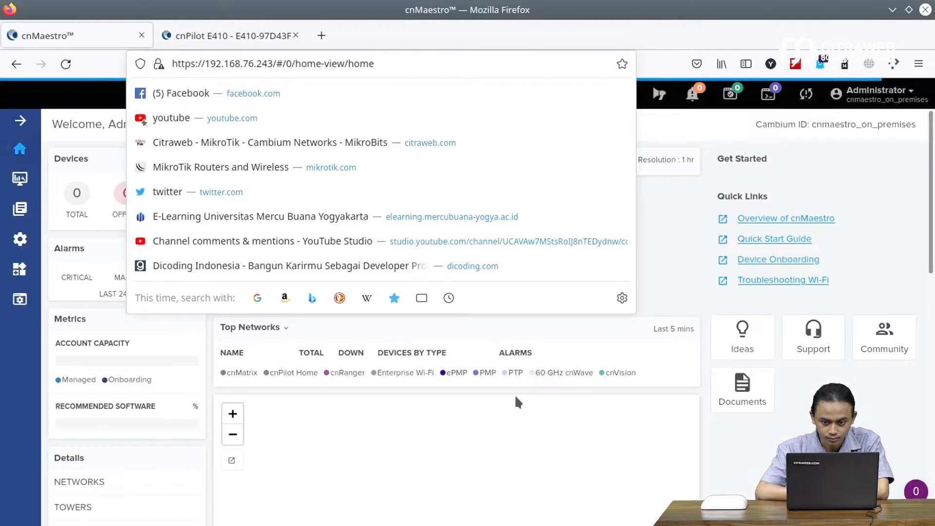
{"action": "left_click", "coordinate": [517, 398]}
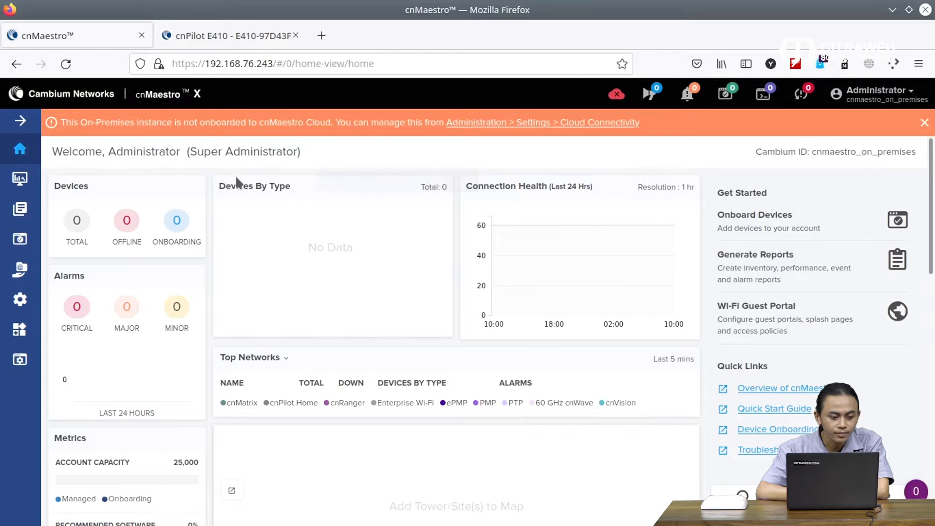
{"action": "left_click", "coordinate": [19, 241]}
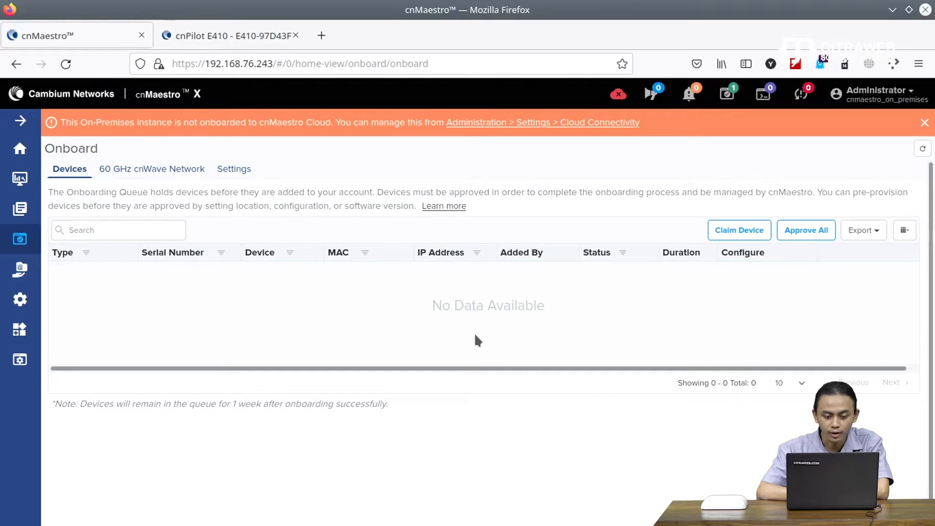
{"action": "left_click", "coordinate": [923, 149]}
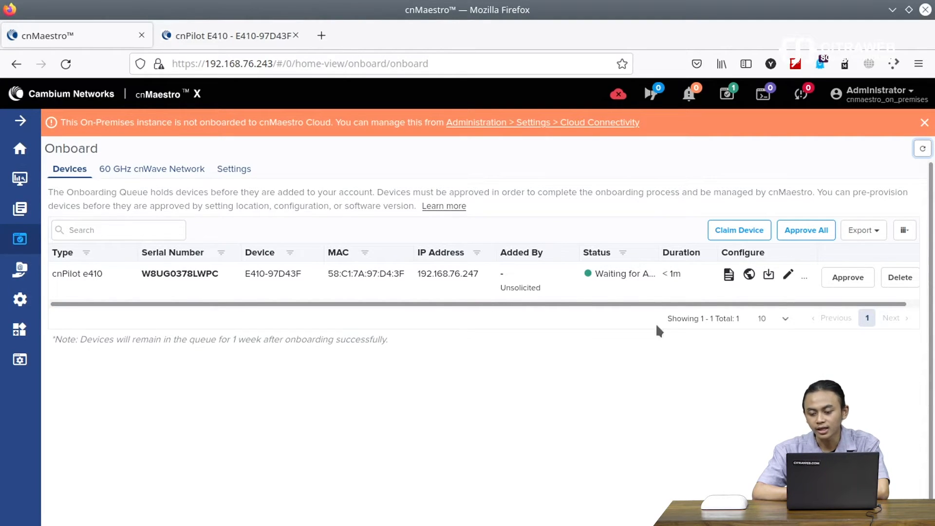
Step: Approve the E410-97D43F access point, then open the Monitor and Manage dashboard
{"action": "left_click", "coordinate": [853, 285]}
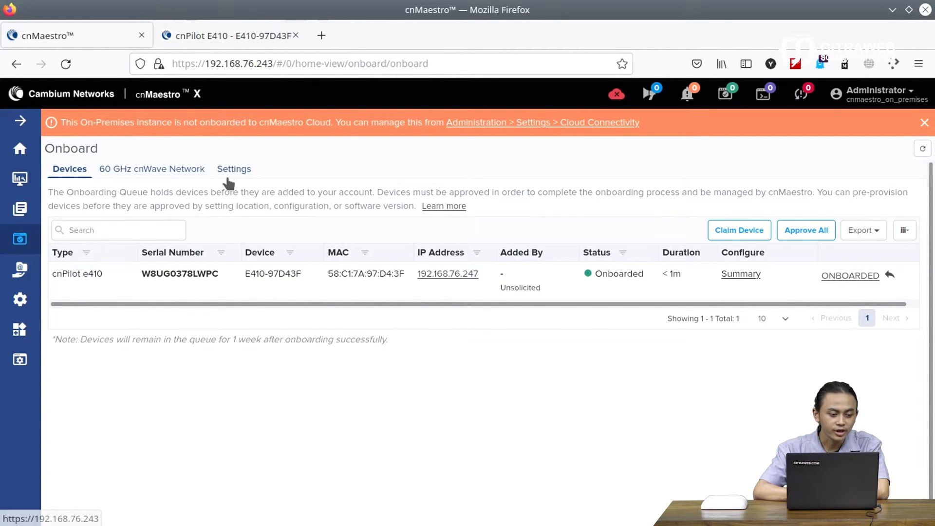
{"action": "left_click", "coordinate": [19, 181]}
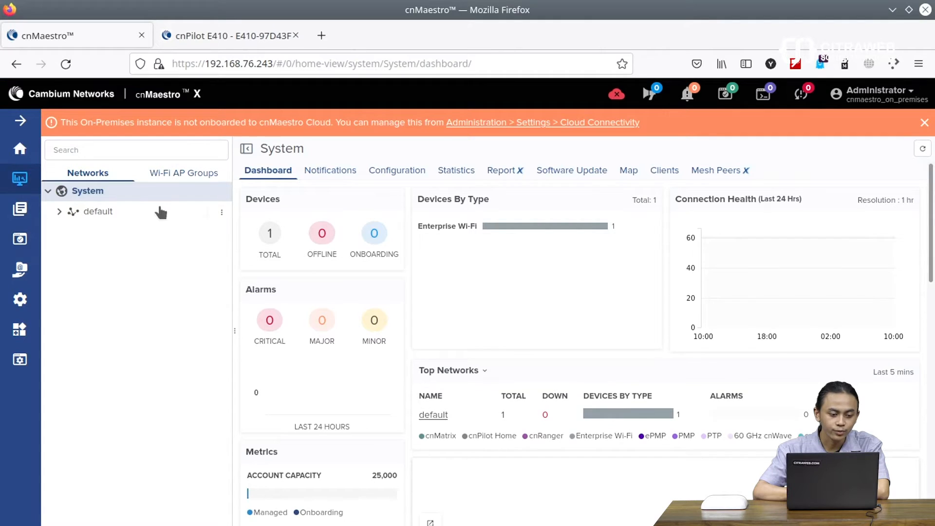
Step: Expand the default network and open the E410-97D43F device dashboard
{"action": "left_click", "coordinate": [60, 213]}
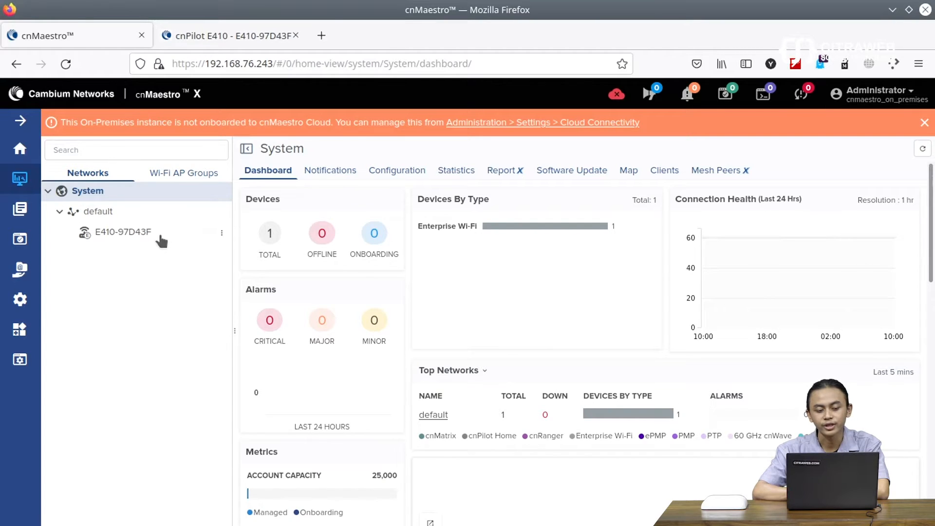
{"action": "mouse_move", "coordinate": [161, 239]}
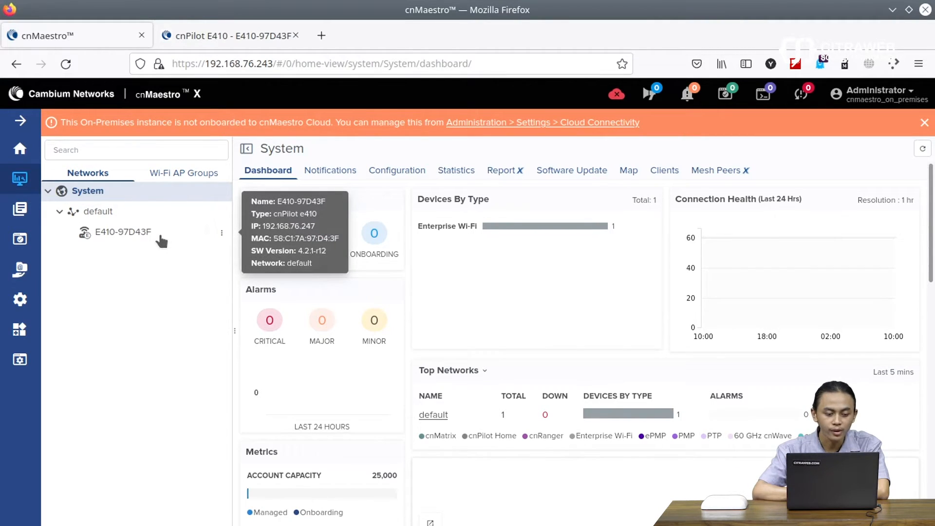
{"action": "left_click", "coordinate": [146, 239]}
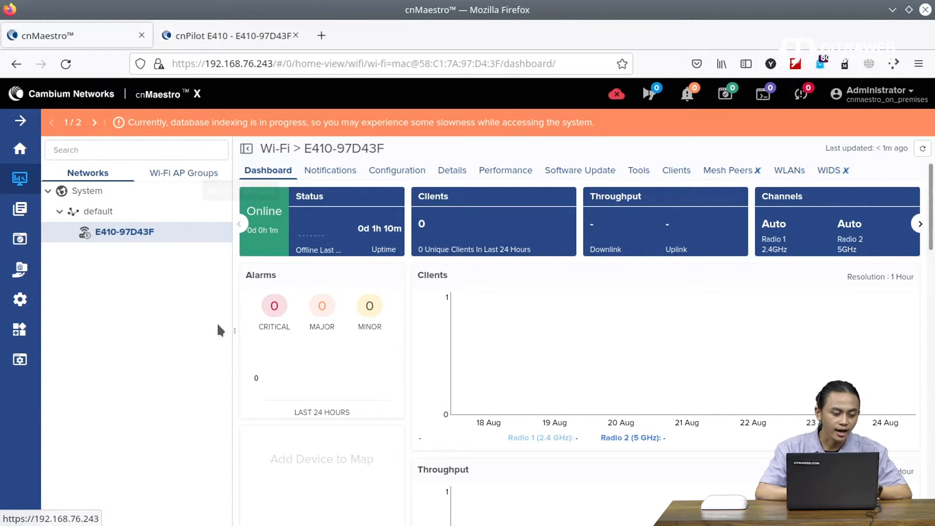
Step: Open Shared Settings > WLANs and AP Groups from the Settings menu
{"action": "mouse_move", "coordinate": [7, 297]}
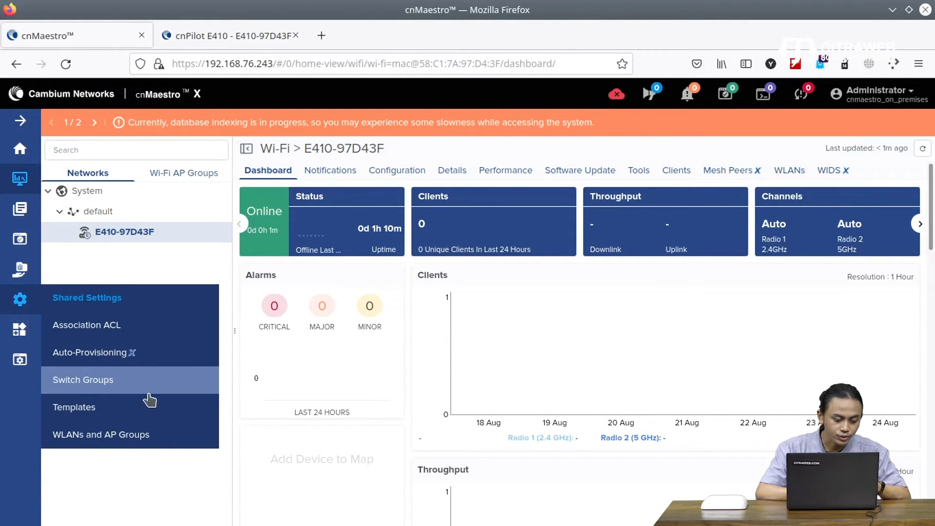
{"action": "left_click", "coordinate": [113, 438]}
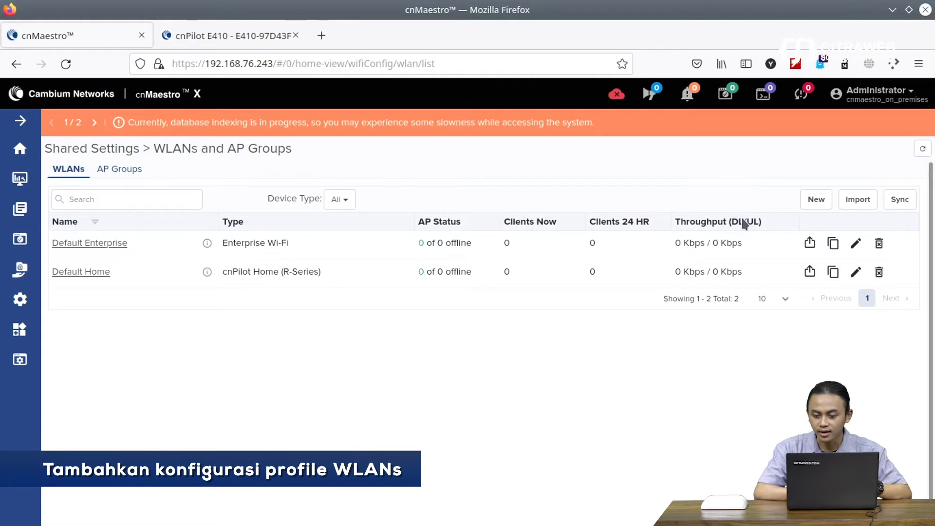
Step: Start a new WLAN and set its Type to Enterprise Wi-Fi
{"action": "left_click", "coordinate": [826, 202]}
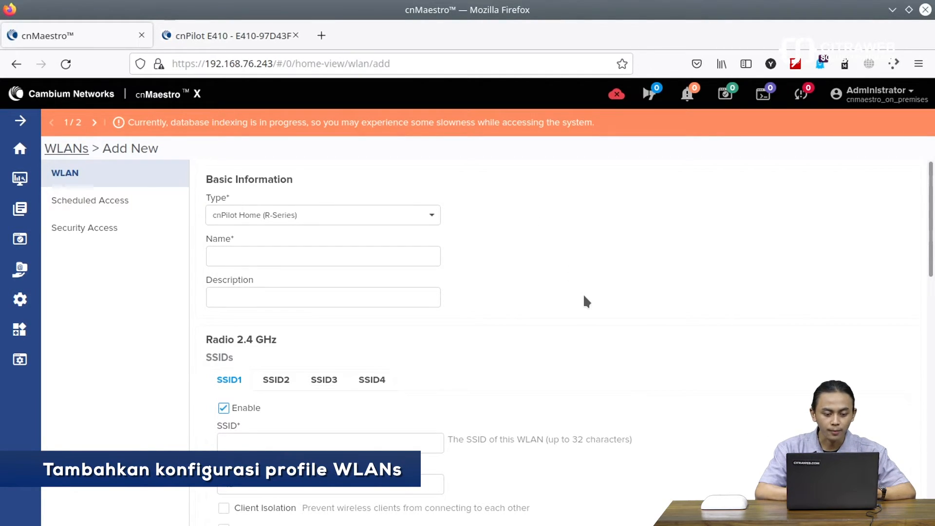
{"action": "scroll", "coordinate": [584, 295], "scroll_direction": "down", "scroll_amount": 2}
{"action": "scroll", "coordinate": [584, 295], "scroll_direction": "up", "scroll_amount": 2}
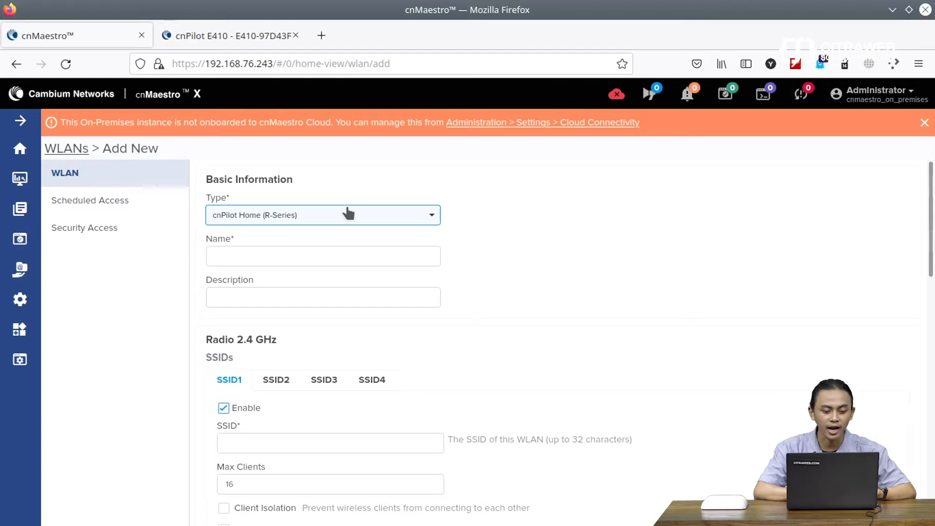
{"action": "left_click", "coordinate": [299, 213]}
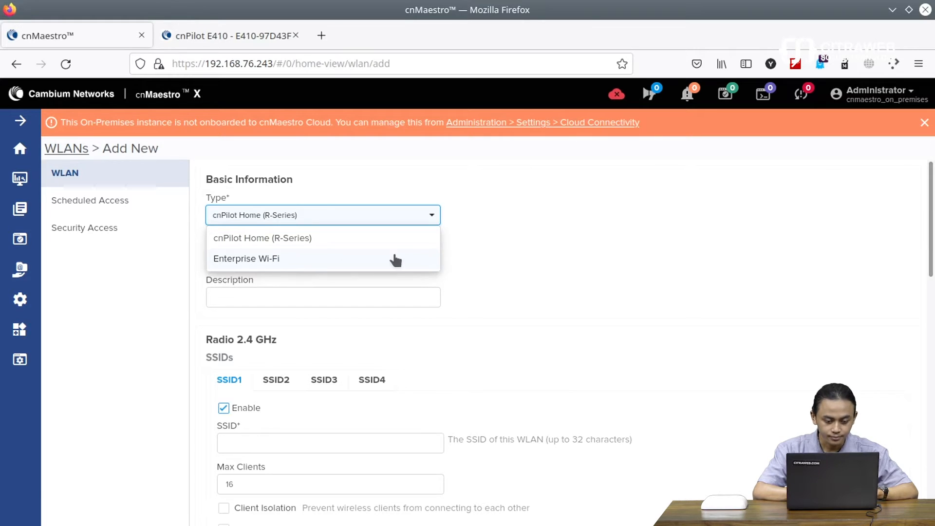
{"action": "left_click", "coordinate": [307, 261]}
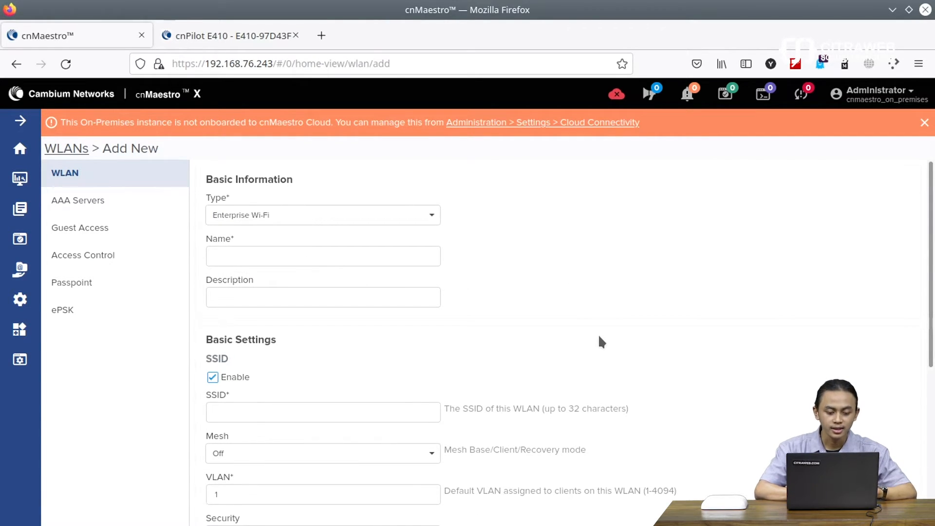
Step: Name the WLAN SSID-Karyawan and set its broadcast SSID to Karyawan
{"action": "scroll", "coordinate": [599, 336], "scroll_direction": "down", "scroll_amount": 5}
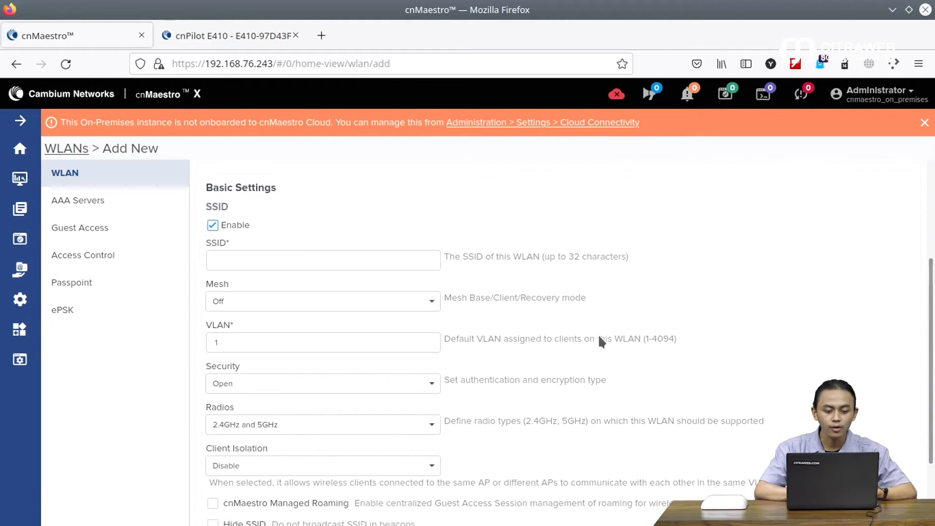
{"action": "scroll", "coordinate": [601, 341], "scroll_direction": "up", "scroll_amount": 3}
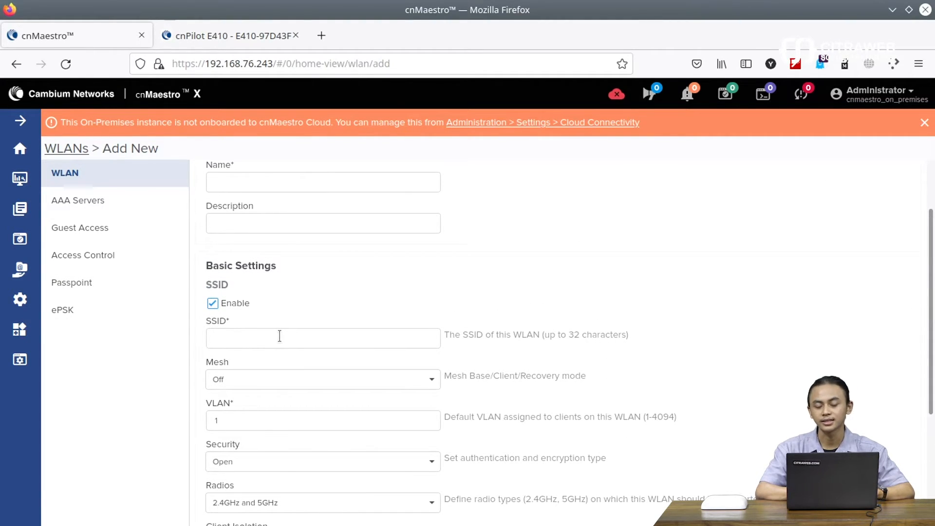
{"action": "left_click", "coordinate": [307, 340]}
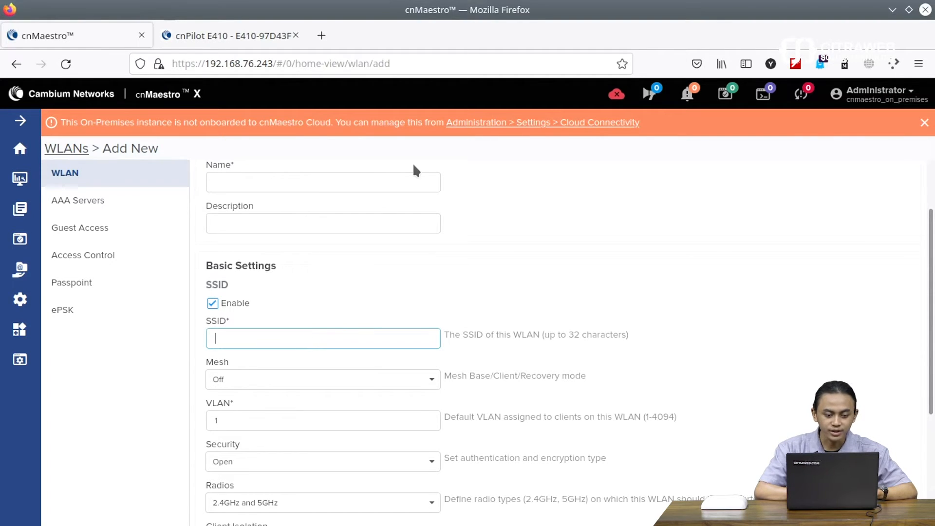
{"action": "scroll", "coordinate": [540, 246], "scroll_direction": "up", "scroll_amount": 3}
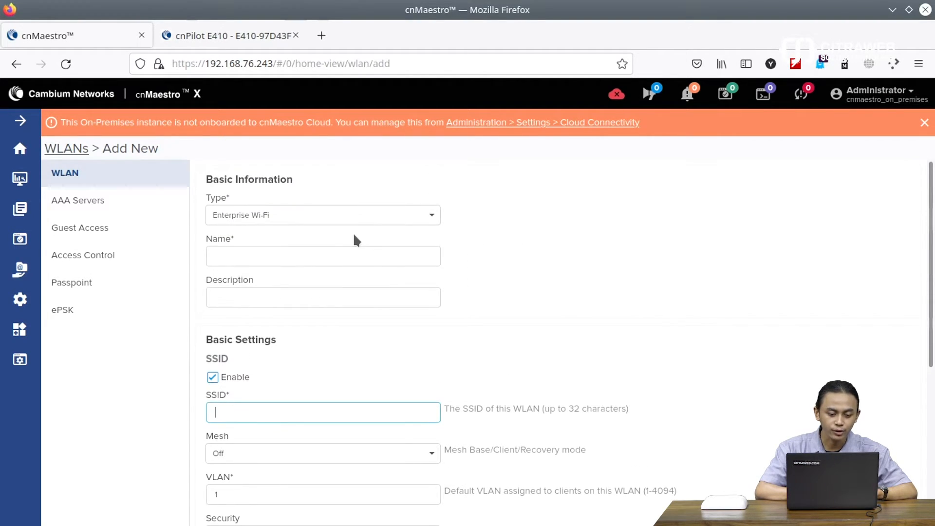
{"action": "left_click", "coordinate": [307, 256]}
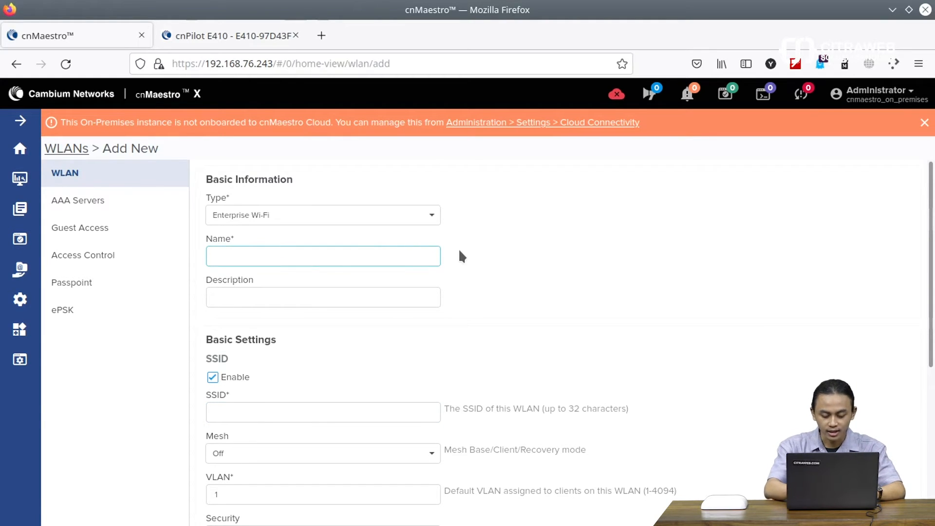
{"action": "type", "text": "SSID"}
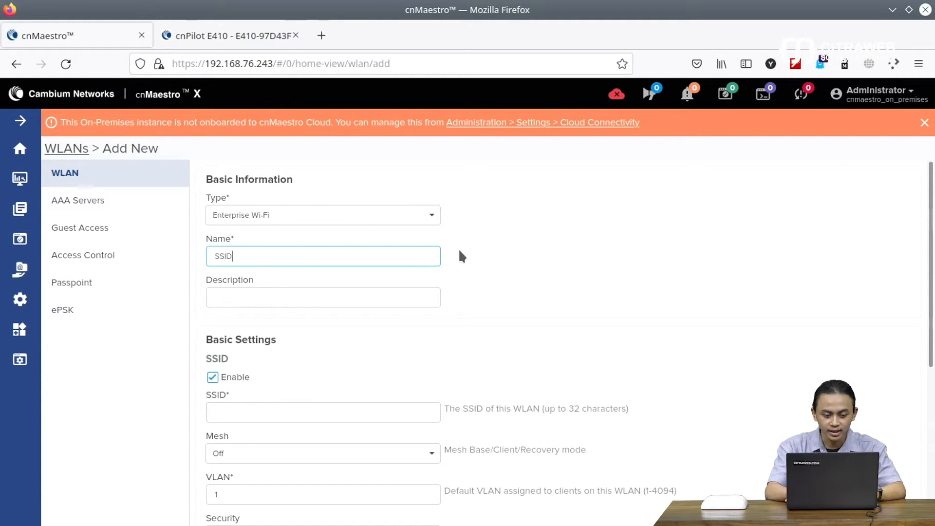
{"action": "type", "text": "-Karyawan"}
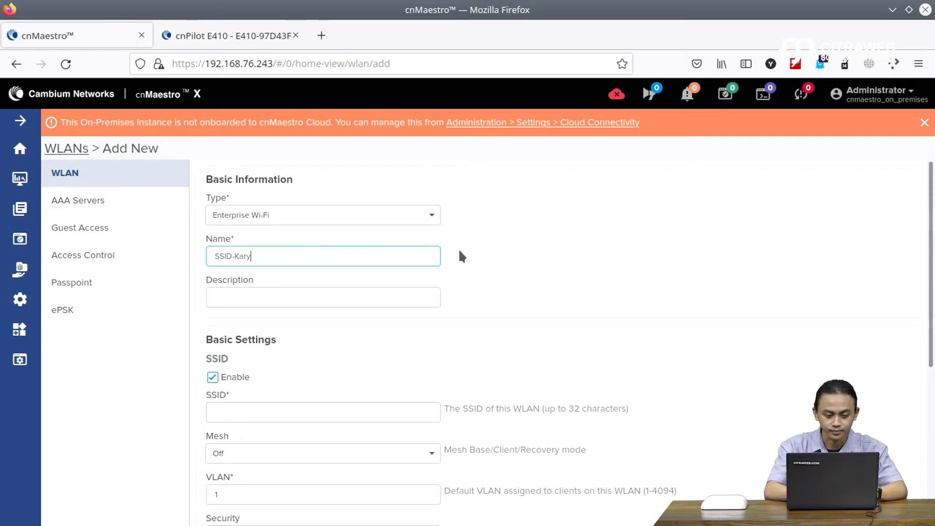
{"action": "left_click", "coordinate": [279, 415]}
{"action": "type", "text": "SSID-Karyawan"}
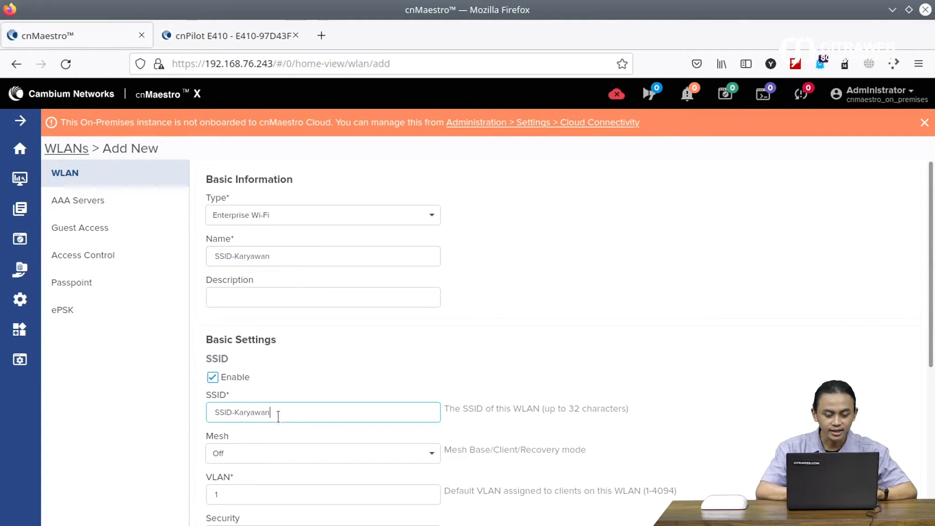
{"action": "left_click_drag", "start_coordinate": [235, 412], "coordinate": [214, 413]}
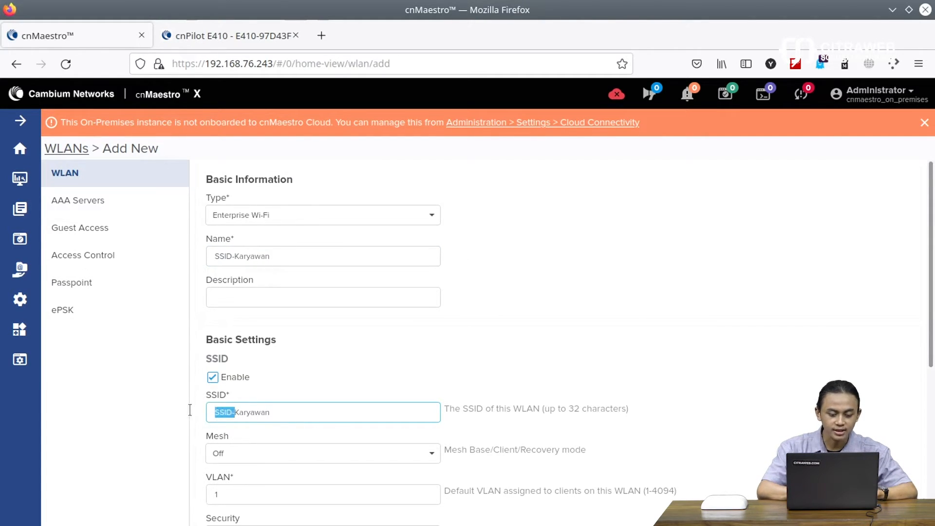
{"action": "key", "text": "BackSpace"}
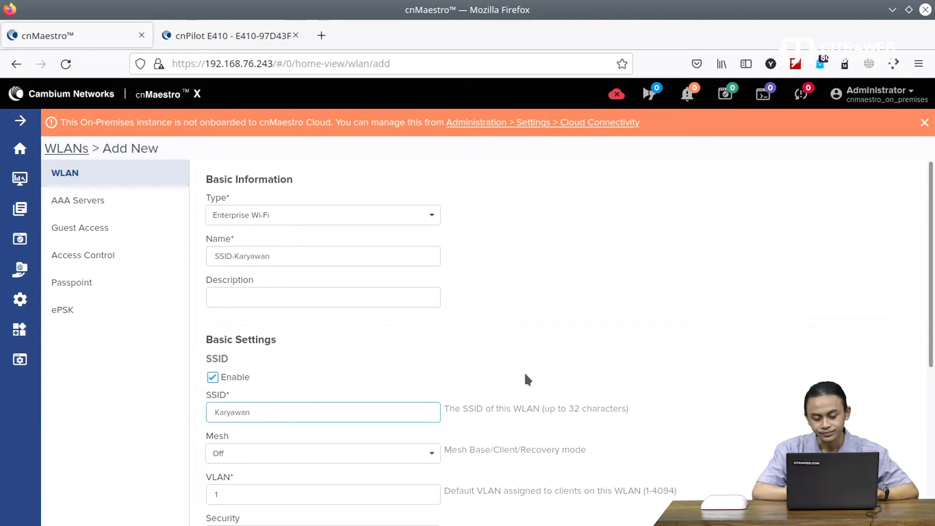
{"action": "scroll", "coordinate": [572, 362], "scroll_direction": "down", "scroll_amount": 5}
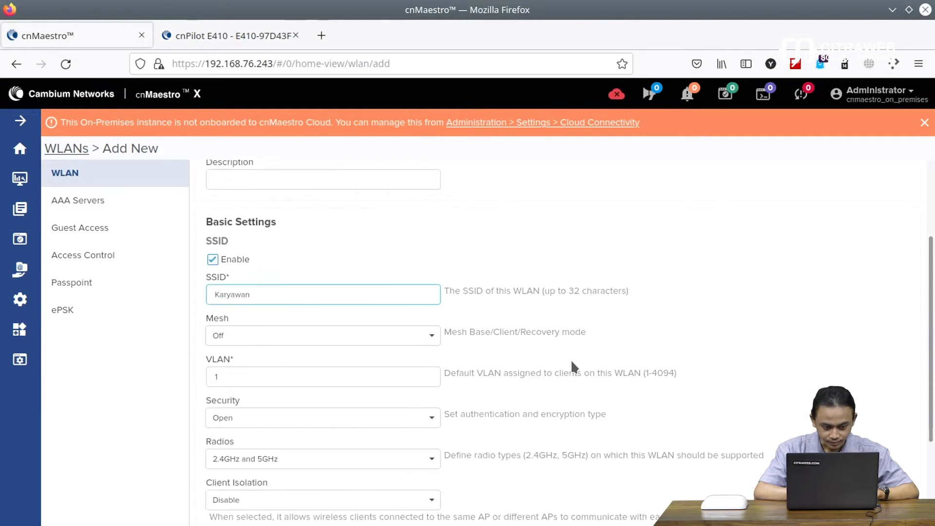
{"action": "scroll", "coordinate": [574, 368], "scroll_direction": "down", "scroll_amount": 1}
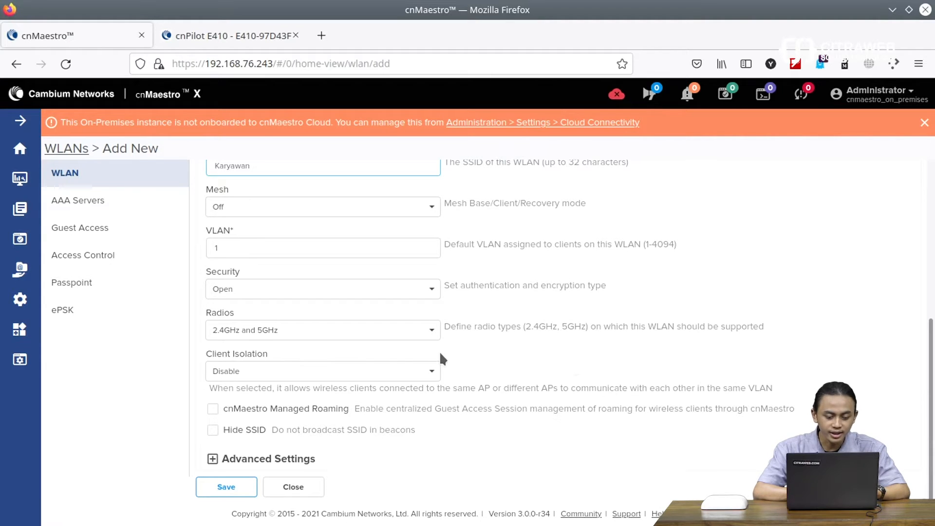
Step: Keep the WLAN radios on both 2.4GHz and 5GHz
{"action": "left_click", "coordinate": [323, 340]}
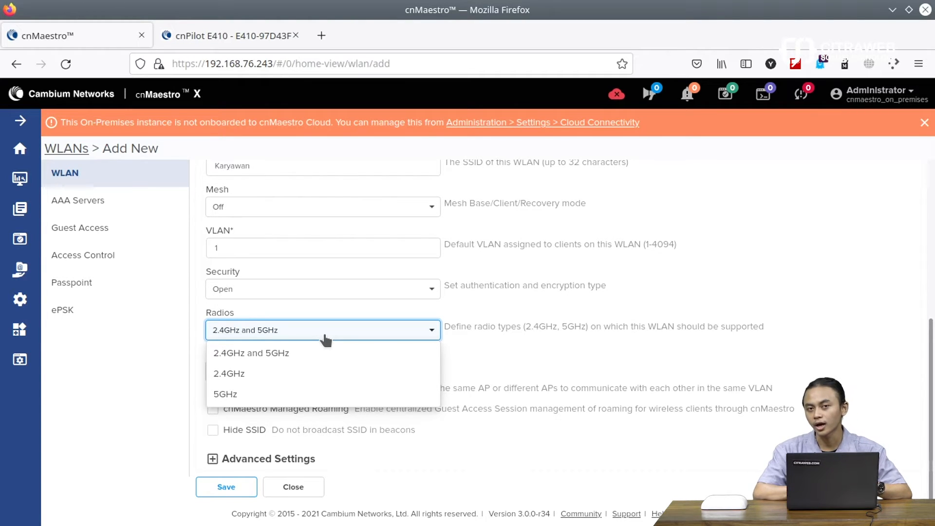
{"action": "left_click", "coordinate": [274, 352]}
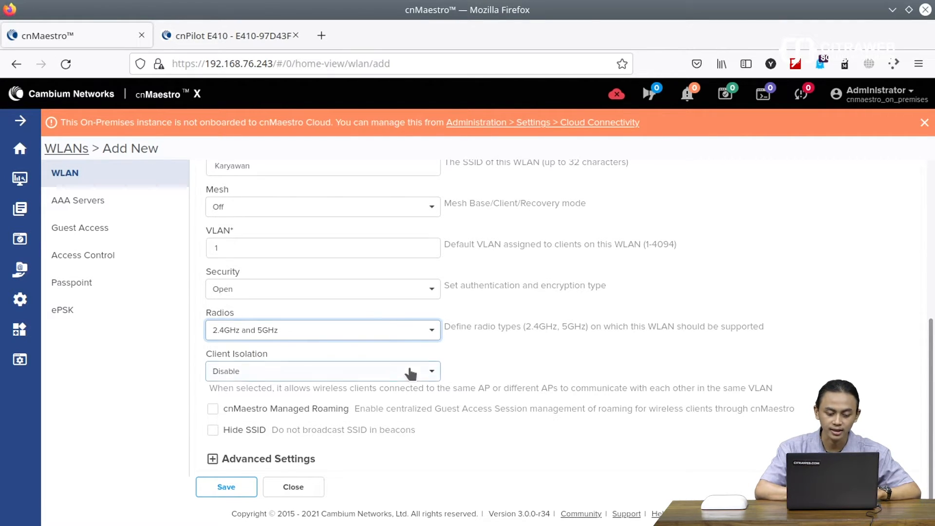
{"action": "left_click_drag", "start_coordinate": [544, 429], "coordinate": [536, 388]}
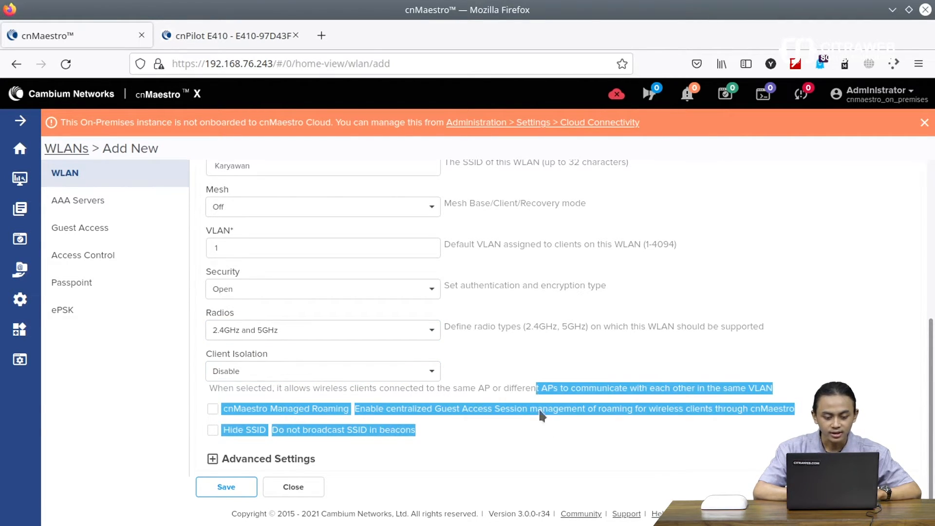
{"action": "left_click", "coordinate": [97, 401]}
Step: Save the SSID-Karyawan WLAN and dismiss the success notice
{"action": "scroll", "coordinate": [158, 400], "scroll_direction": "up", "scroll_amount": 5}
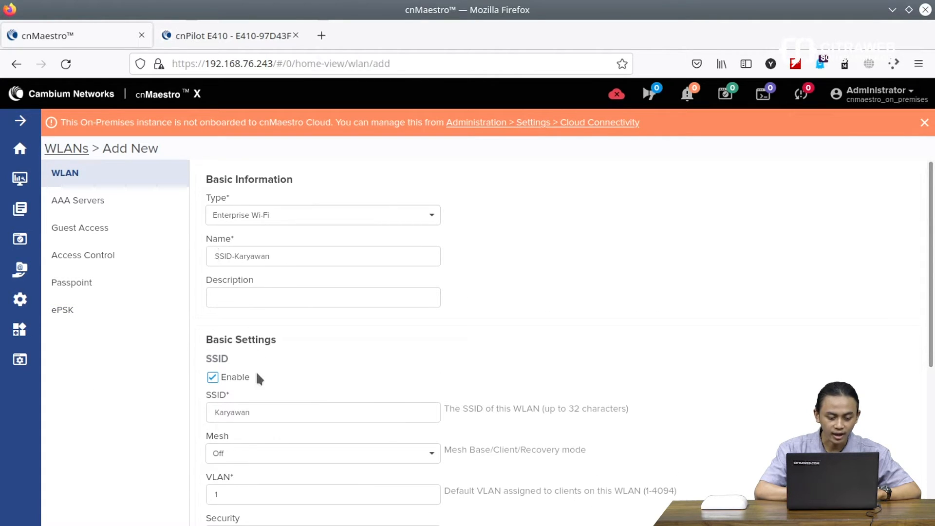
{"action": "scroll", "coordinate": [276, 436], "scroll_direction": "down", "scroll_amount": 5}
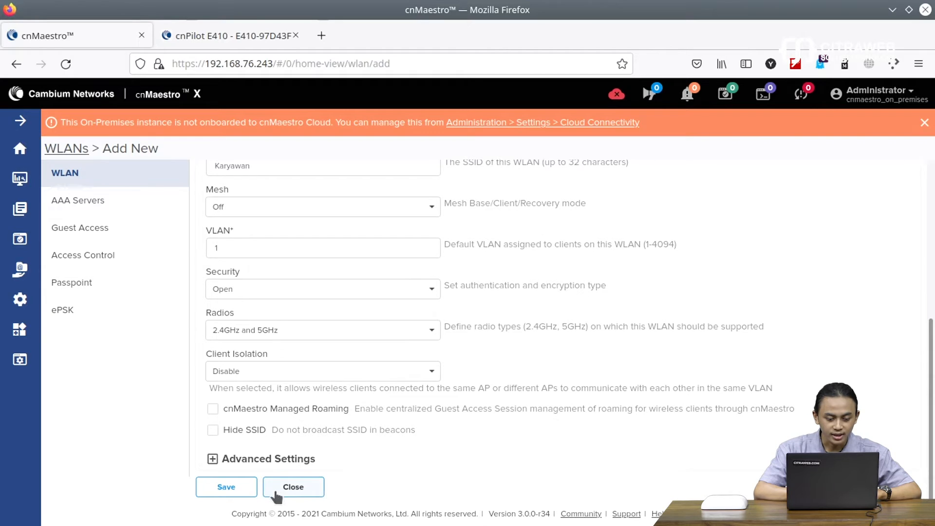
{"action": "left_click", "coordinate": [232, 489]}
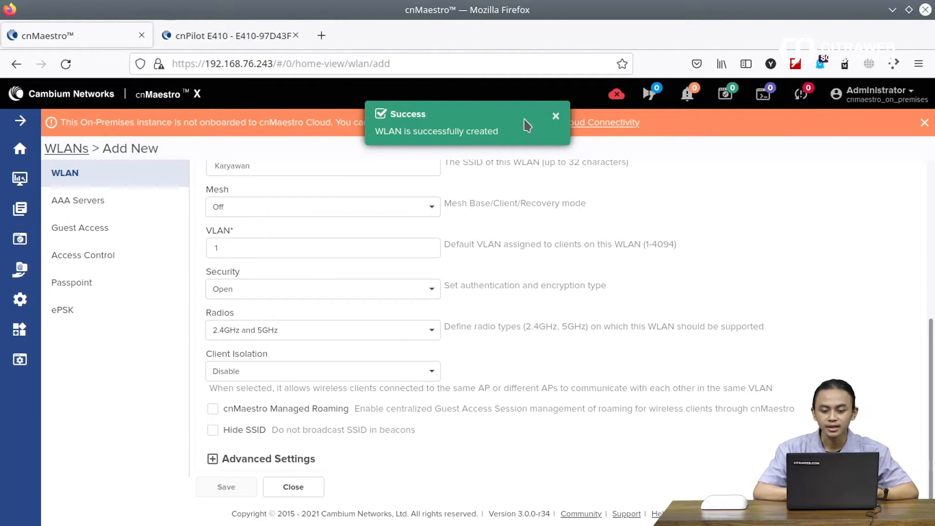
{"action": "left_click", "coordinate": [555, 116]}
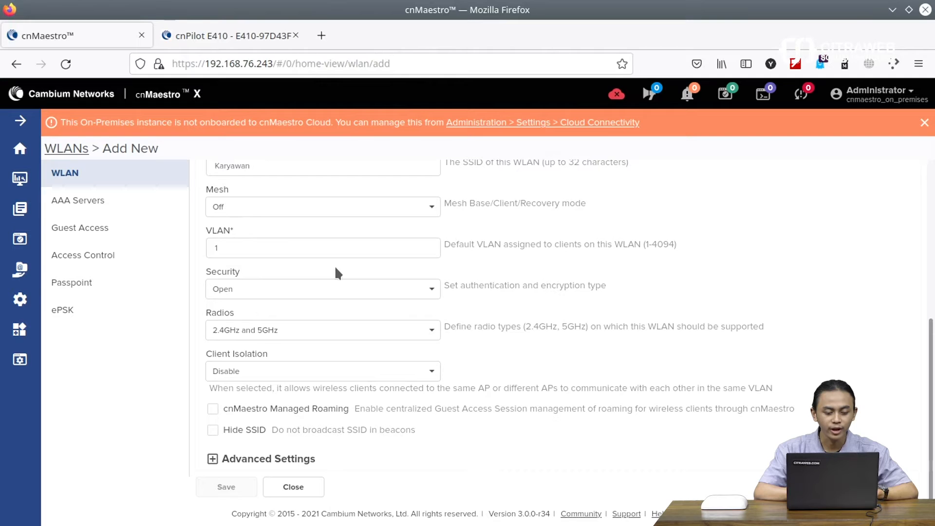
{"action": "mouse_move", "coordinate": [19, 300]}
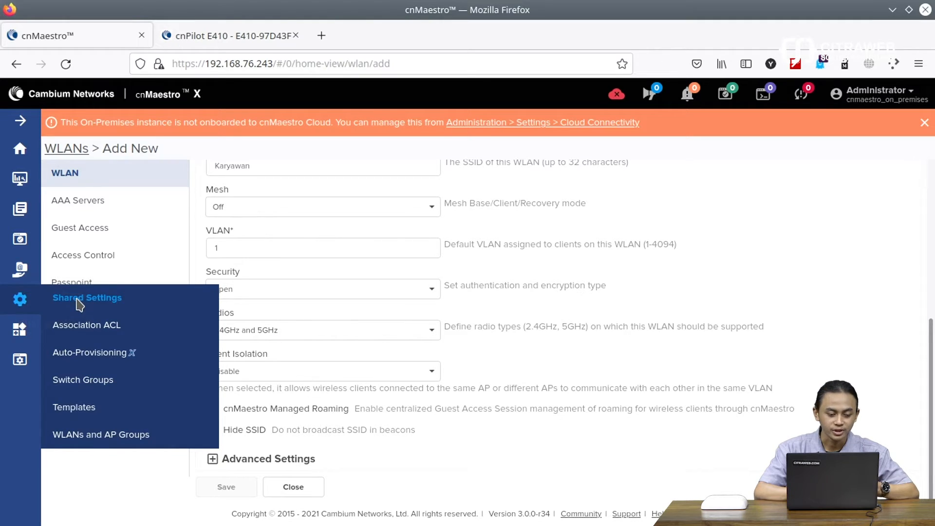
Step: Open WLANs and AP Groups, switch to AP Groups, and start a new AP Group
{"action": "left_click", "coordinate": [174, 437]}
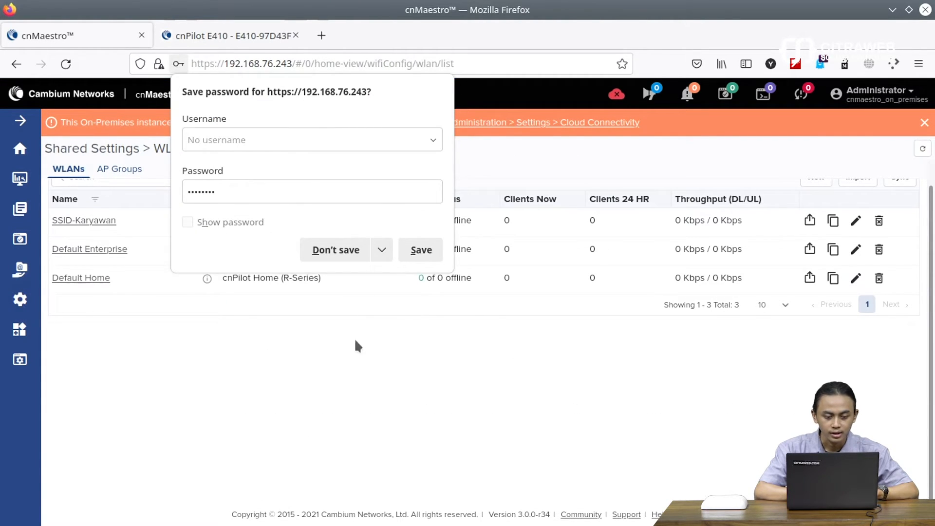
{"action": "left_click", "coordinate": [356, 342]}
{"action": "scroll", "coordinate": [389, 255], "scroll_direction": "up", "scroll_amount": 1}
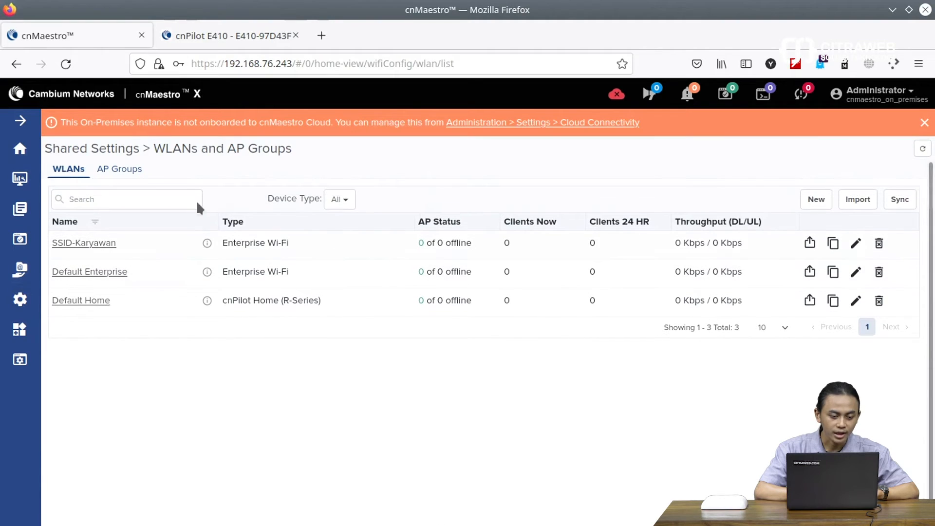
{"action": "left_click", "coordinate": [115, 169]}
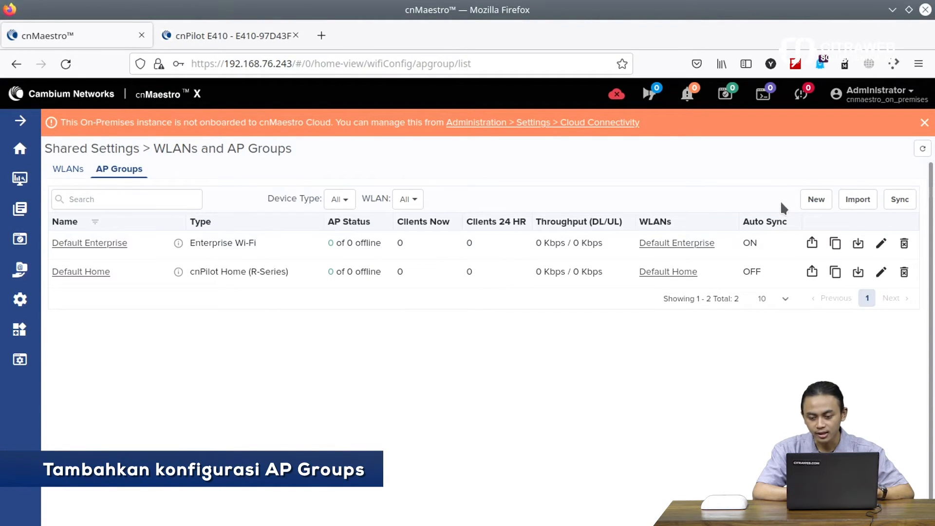
{"action": "left_click", "coordinate": [811, 200]}
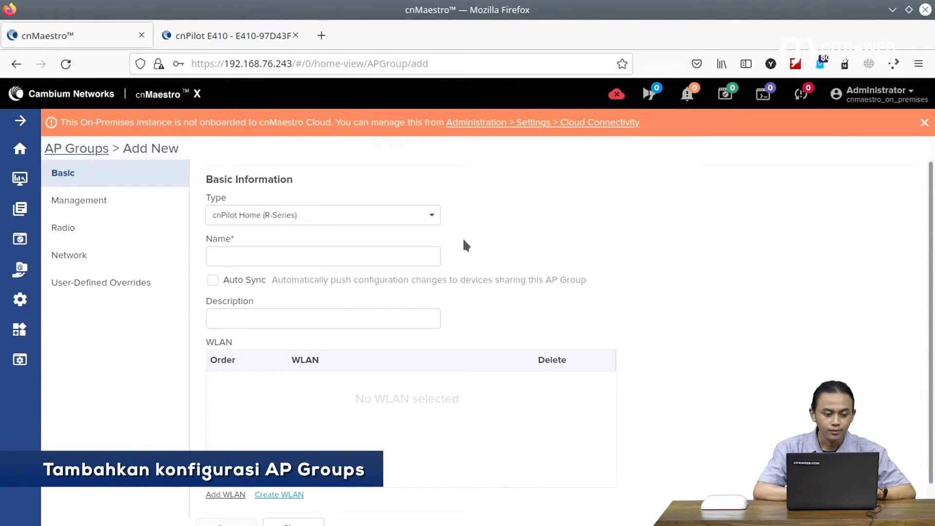
Step: Make the new AP group an Enterprise Wi-Fi type named AP-Karyawan
{"action": "left_click", "coordinate": [309, 215]}
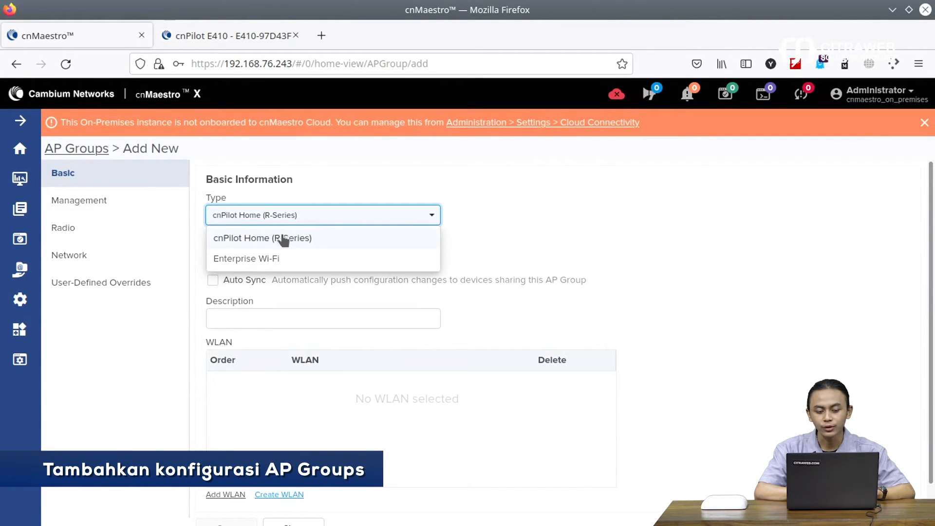
{"action": "left_click", "coordinate": [262, 258]}
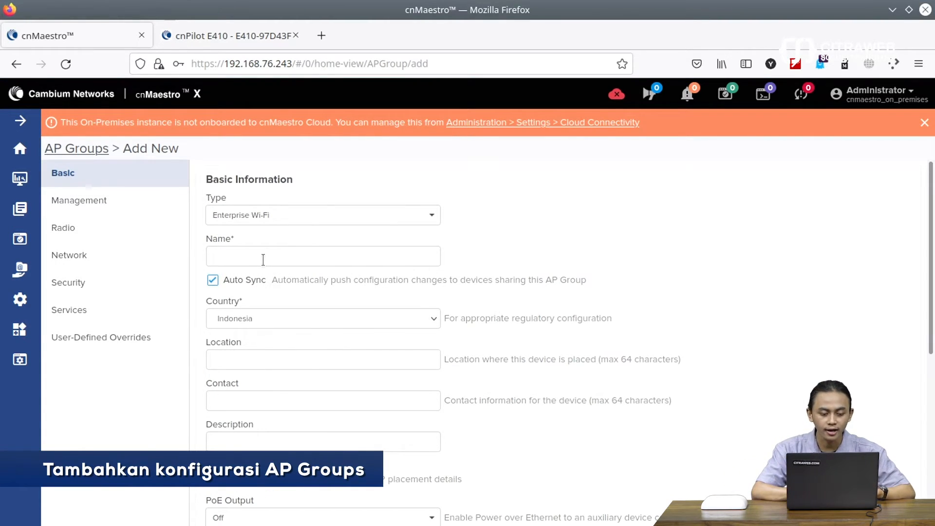
{"action": "left_click", "coordinate": [309, 255]}
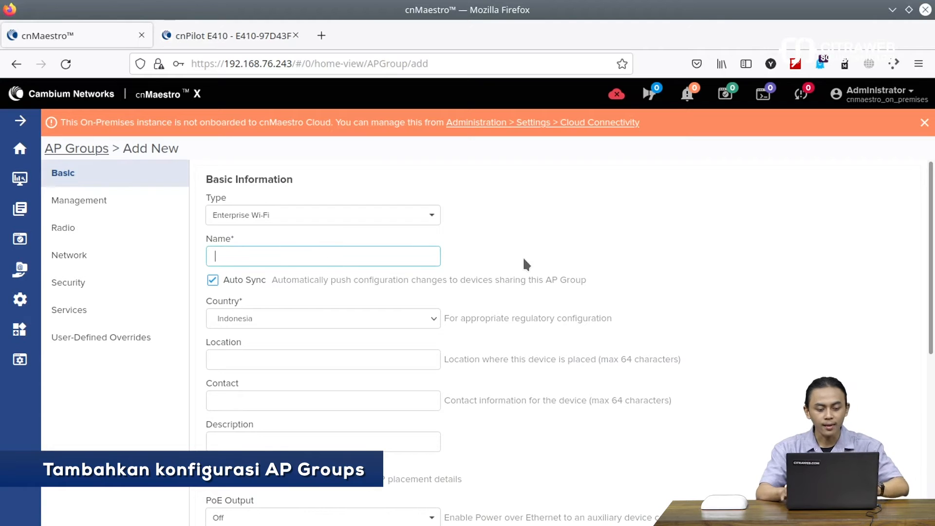
{"action": "type", "text": "m"}
{"action": "key", "text": "BackSpace"}
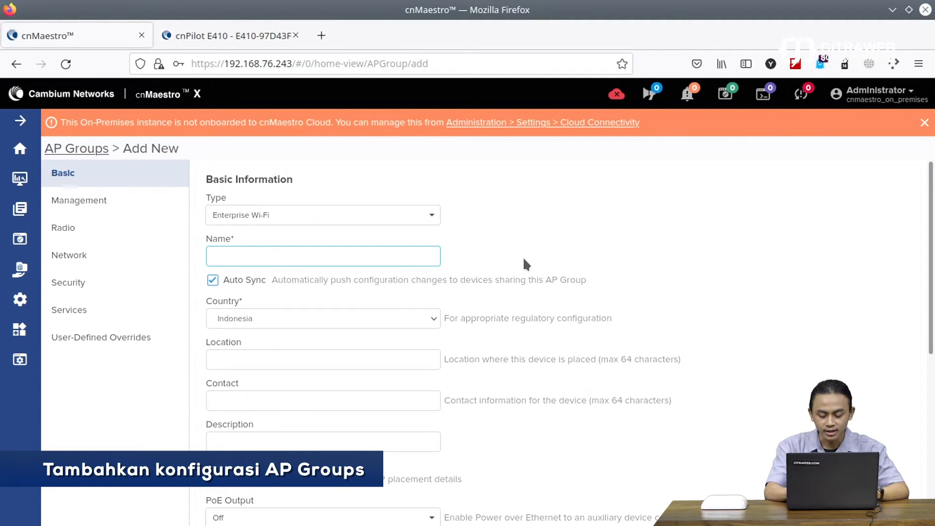
{"action": "type", "text": "AP-"}
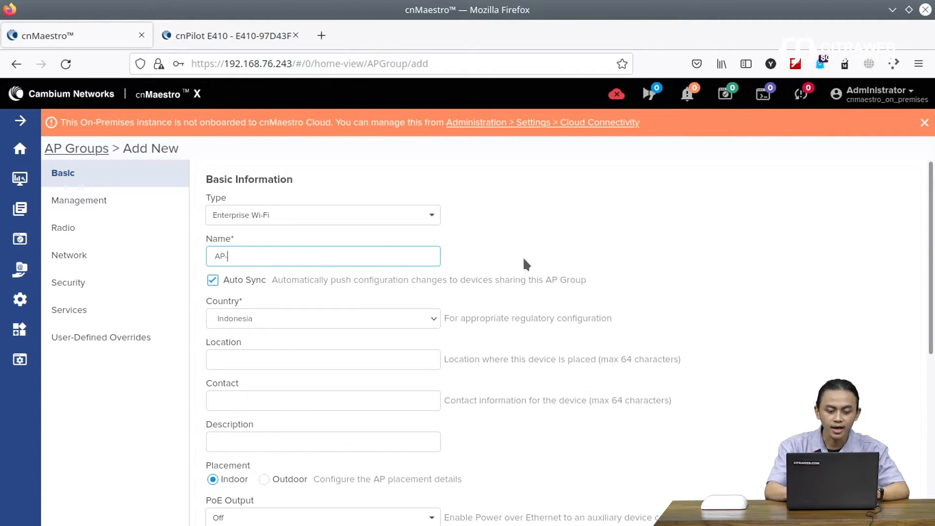
{"action": "type", "text": "Kar"}
{"action": "type", "text": "yawan"}
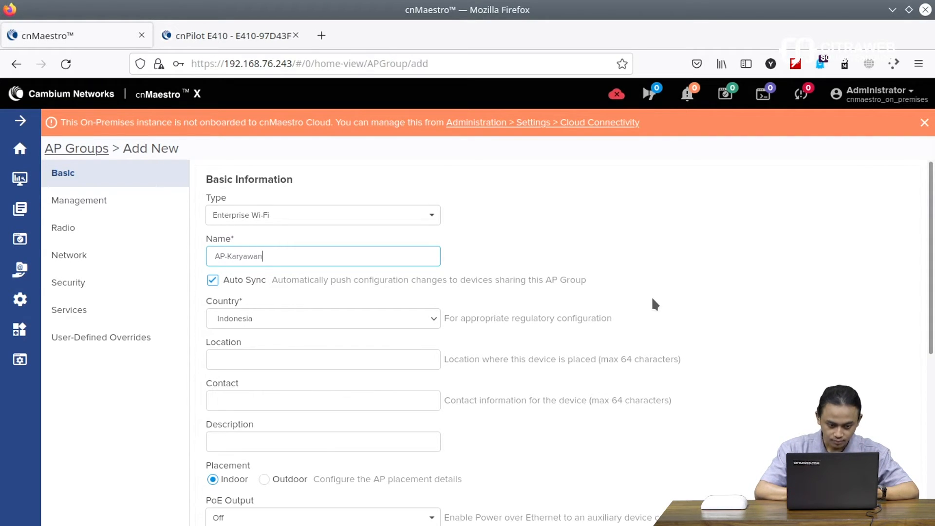
{"action": "scroll", "coordinate": [665, 266], "scroll_direction": "down", "scroll_amount": 5}
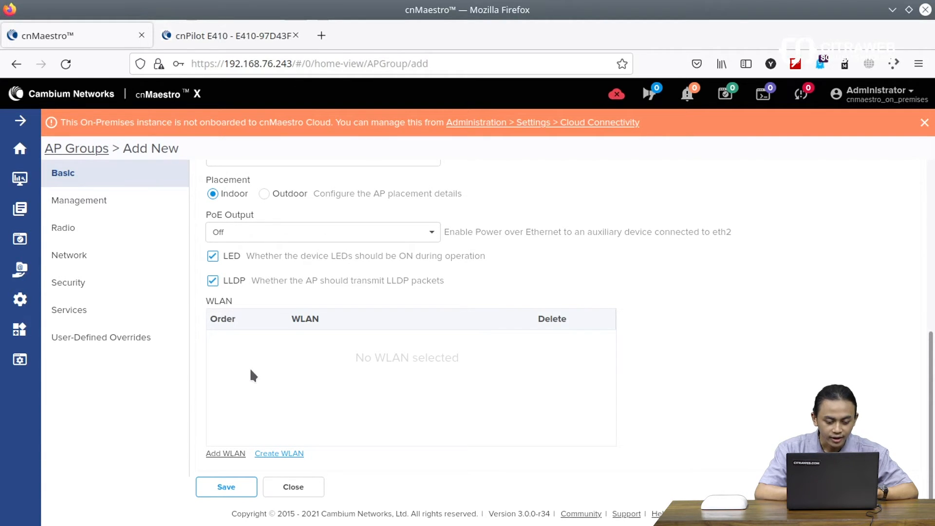
Step: Attach the SSID-Karyawan WLAN to the group and save it
{"action": "left_click", "coordinate": [226, 454]}
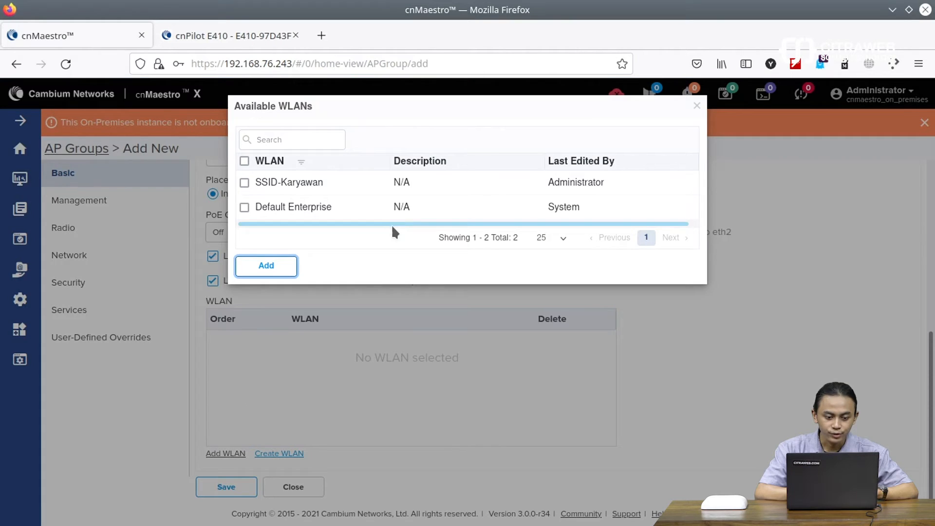
{"action": "left_click", "coordinate": [245, 184]}
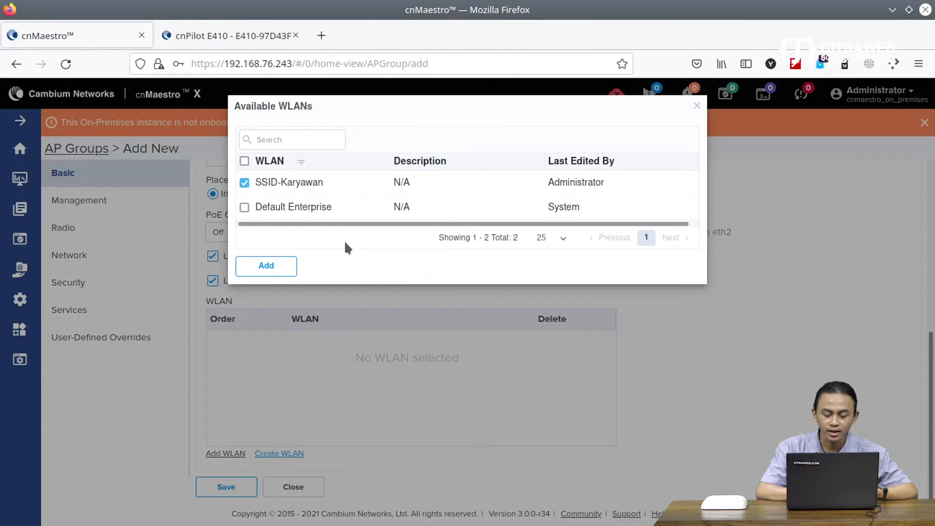
{"action": "left_click", "coordinate": [271, 267]}
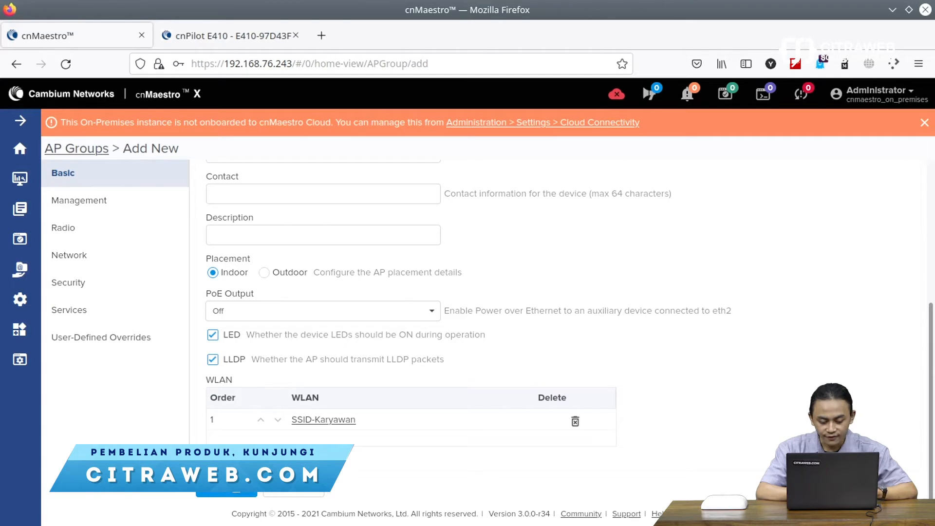
{"action": "left_click", "coordinate": [227, 493]}
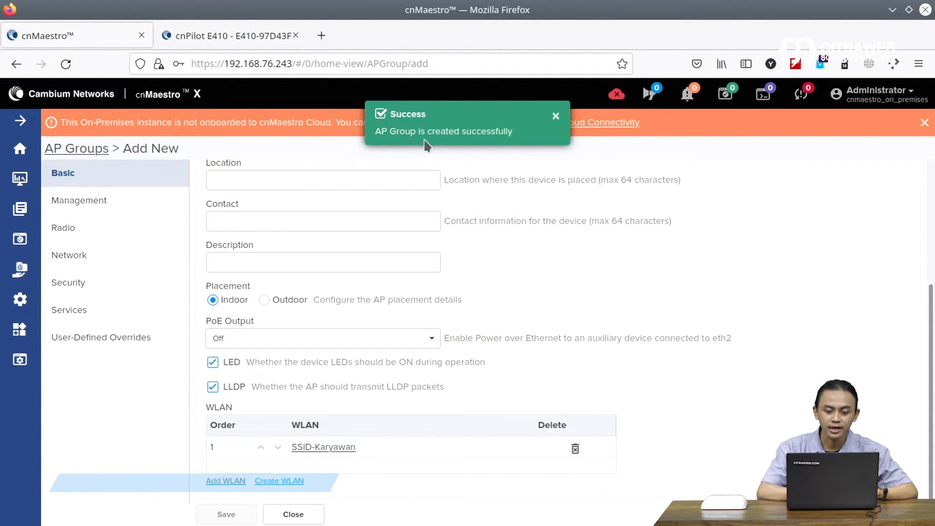
{"action": "left_click", "coordinate": [556, 116]}
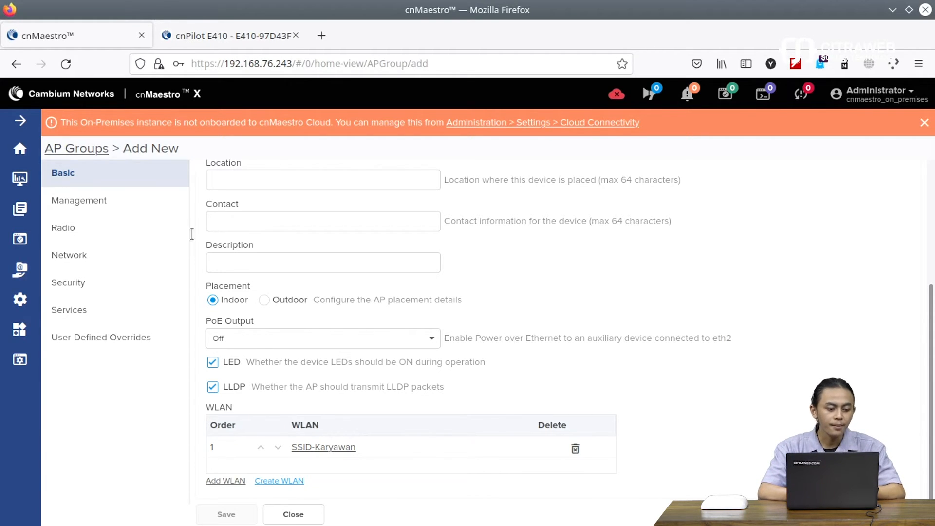
Step: Return to the Monitor and Manage view for the E410-97D43F access point
{"action": "left_click", "coordinate": [22, 184]}
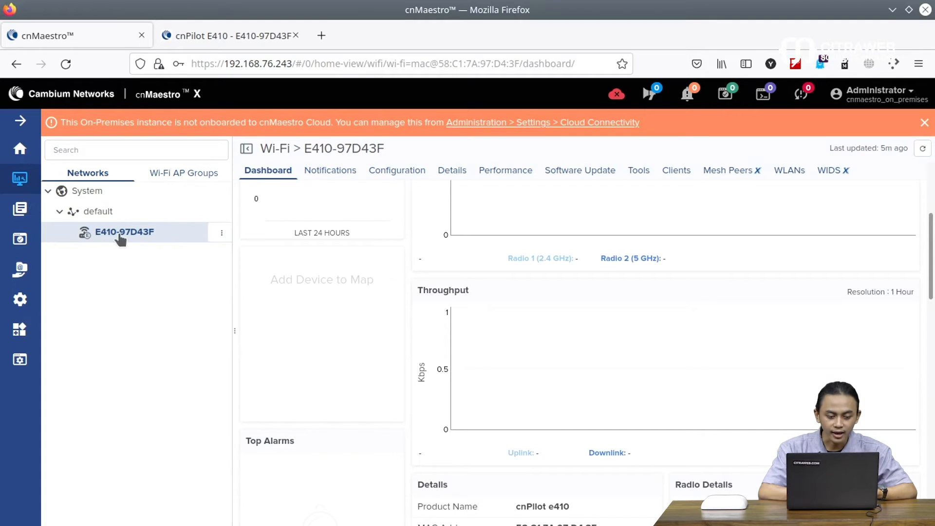
{"action": "mouse_move", "coordinate": [120, 238]}
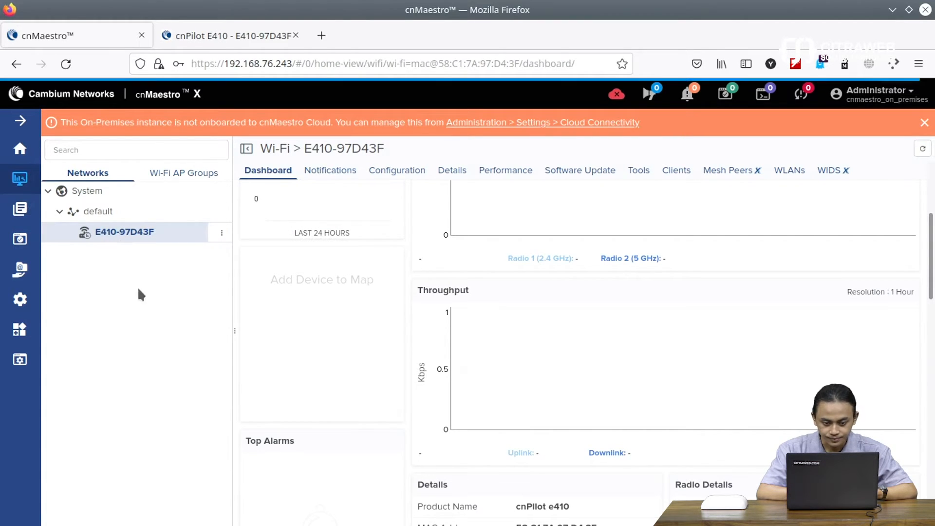
Step: In E410-97D43F's configuration, set the AP Group to AP-Karyawan and scroll to the radio settings
{"action": "left_click", "coordinate": [392, 171]}
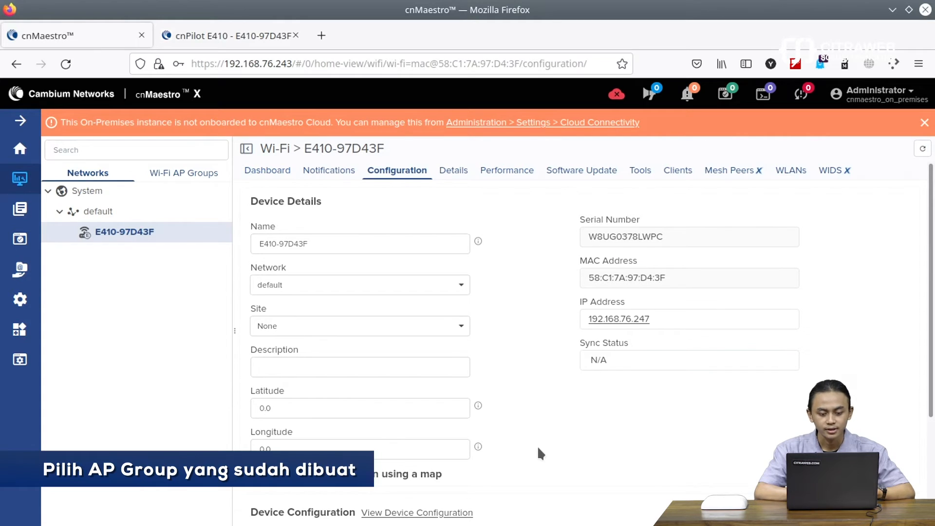
{"action": "scroll", "coordinate": [538, 447], "scroll_direction": "down", "scroll_amount": 3}
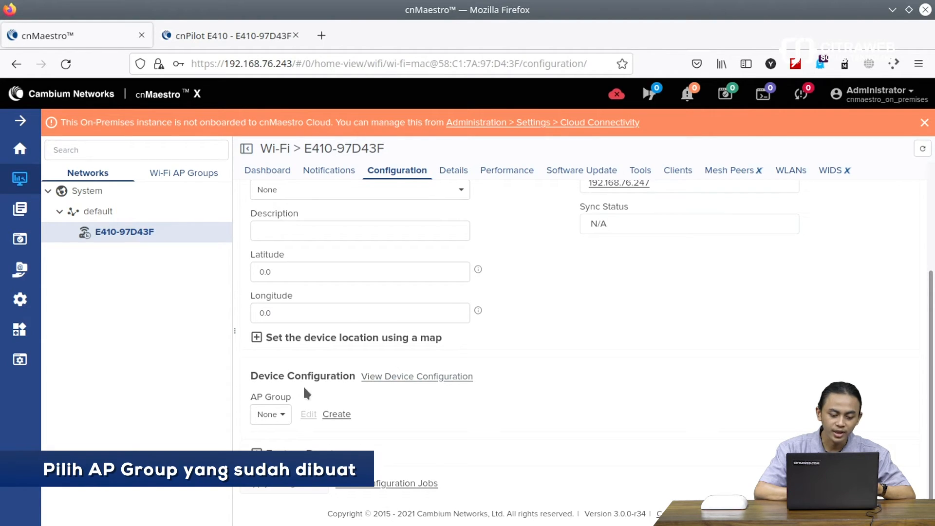
{"action": "left_click", "coordinate": [281, 416]}
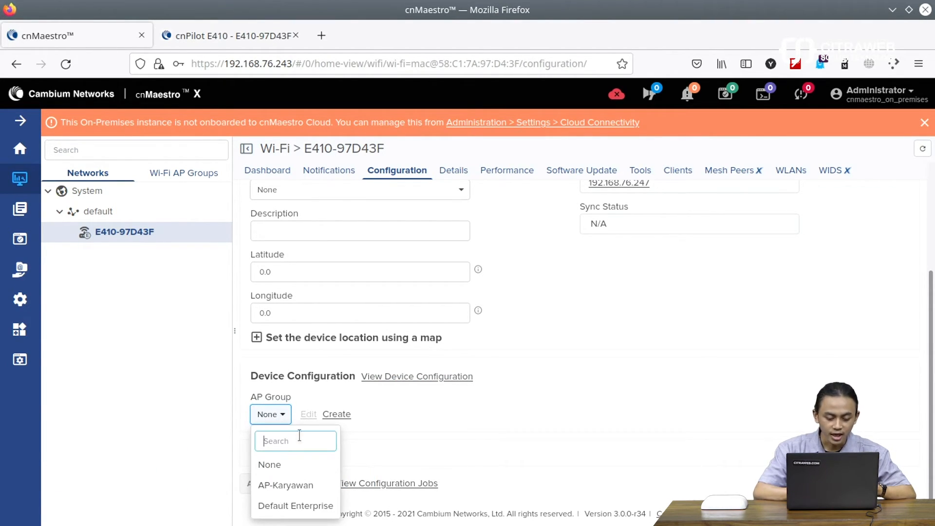
{"action": "left_click", "coordinate": [292, 486]}
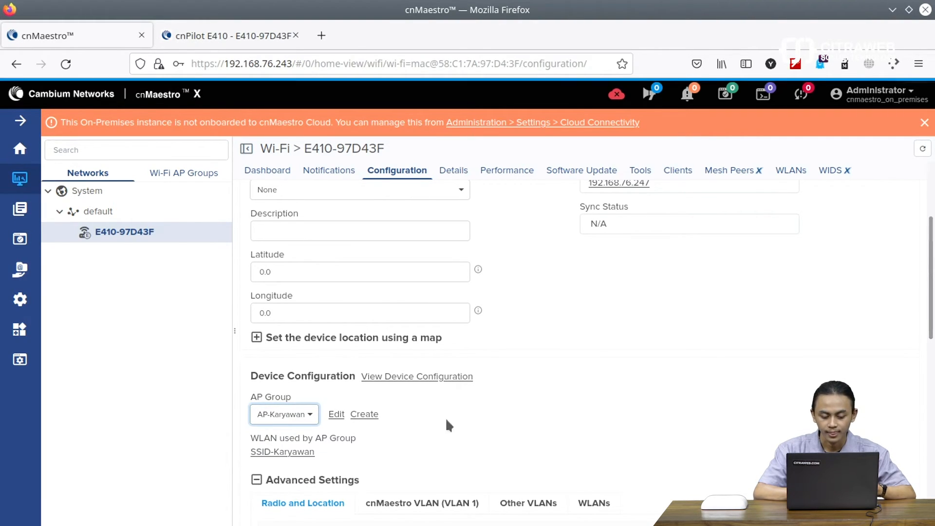
{"action": "scroll", "coordinate": [714, 349], "scroll_direction": "down", "scroll_amount": 5}
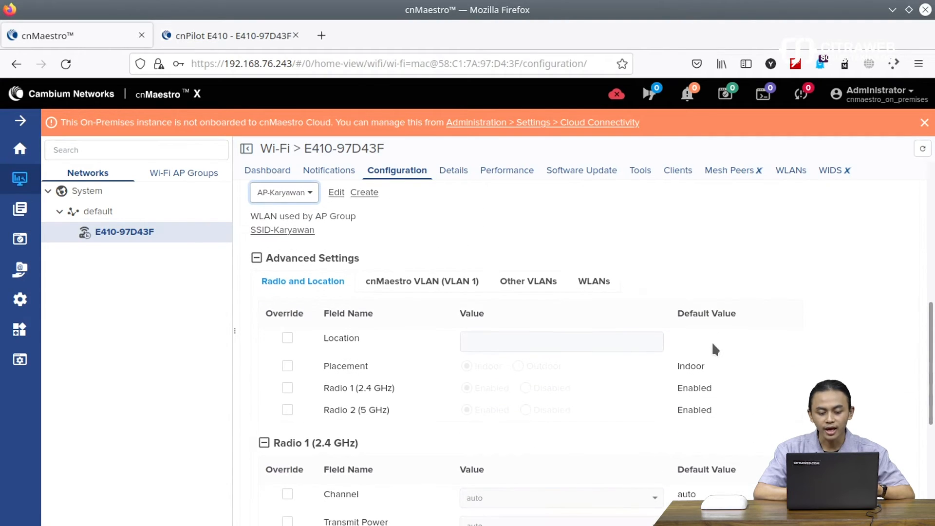
{"action": "scroll", "coordinate": [714, 348], "scroll_direction": "down", "scroll_amount": 6}
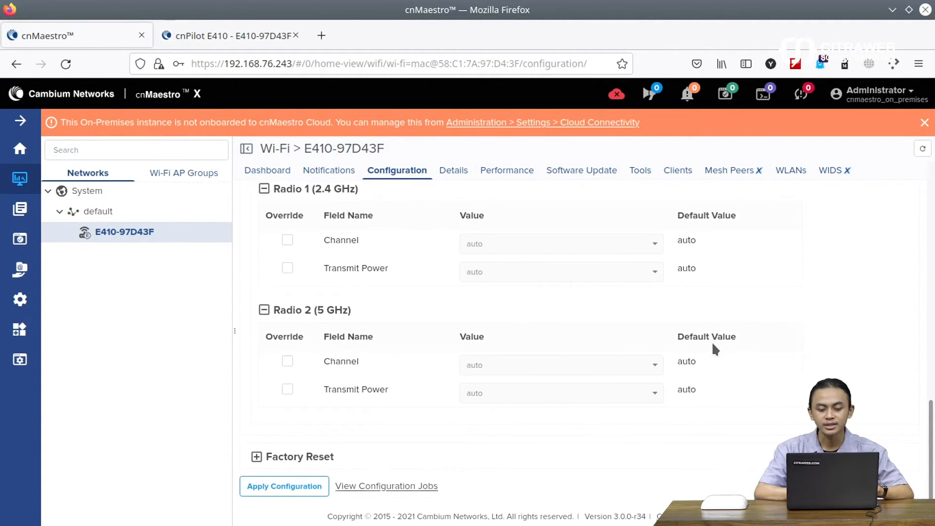
{"action": "scroll", "coordinate": [713, 348], "scroll_direction": "up", "scroll_amount": 7}
{"action": "scroll", "coordinate": [713, 345], "scroll_direction": "up", "scroll_amount": 2}
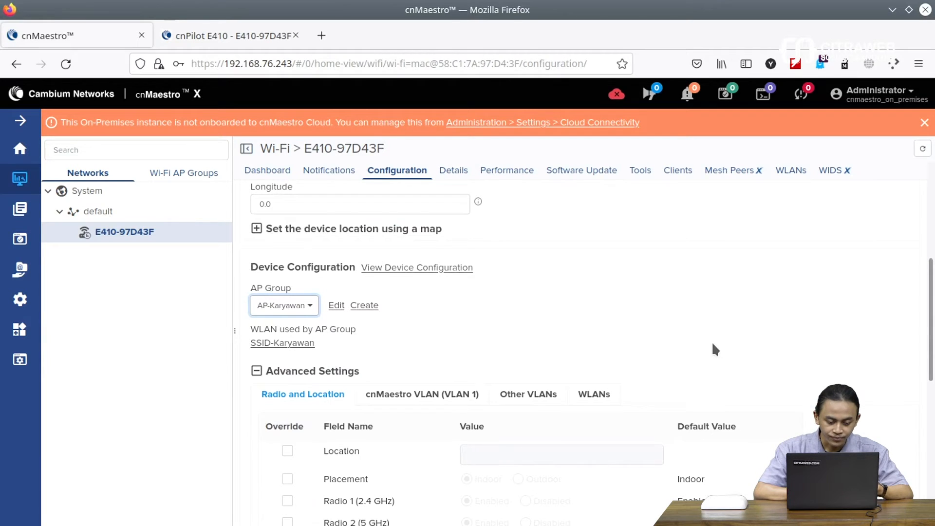
{"action": "scroll", "coordinate": [713, 349], "scroll_direction": "down", "scroll_amount": 2}
{"action": "scroll", "coordinate": [712, 346], "scroll_direction": "down", "scroll_amount": 6}
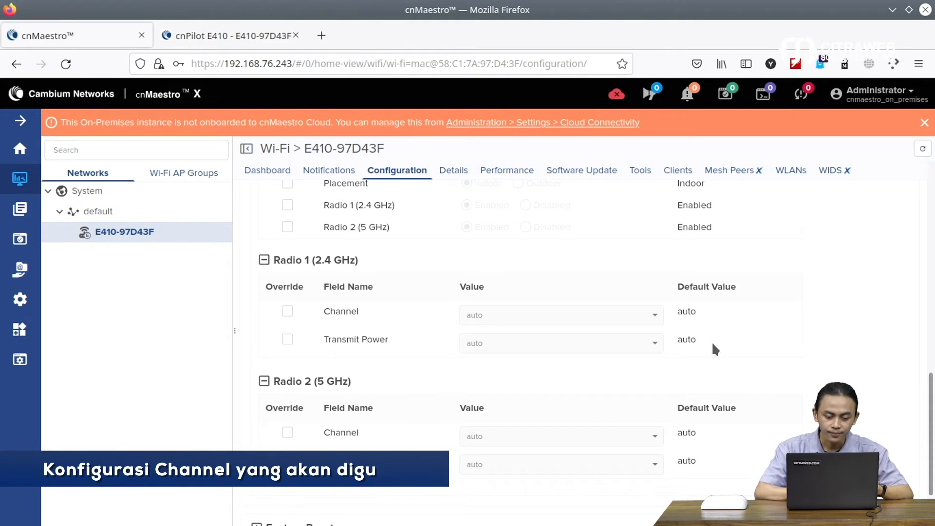
Step: Override the radio channels to 1 on 2.4 GHz and 149 on 5 GHz, then apply the configuration
{"action": "left_click", "coordinate": [287, 312]}
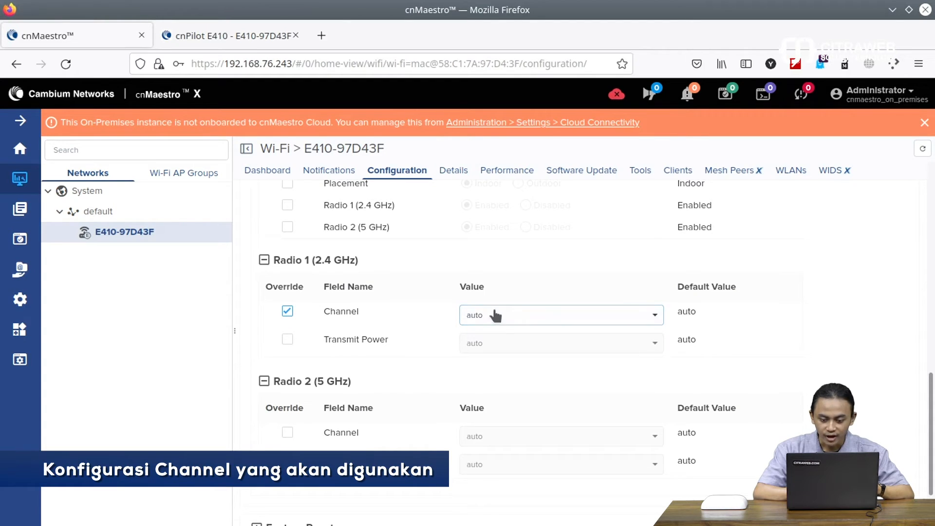
{"action": "left_click", "coordinate": [505, 317]}
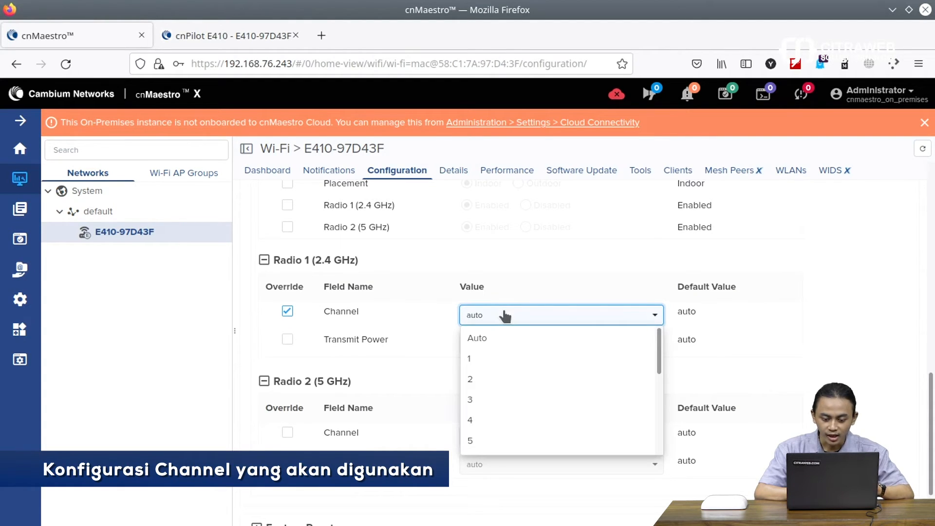
{"action": "left_click", "coordinate": [489, 360]}
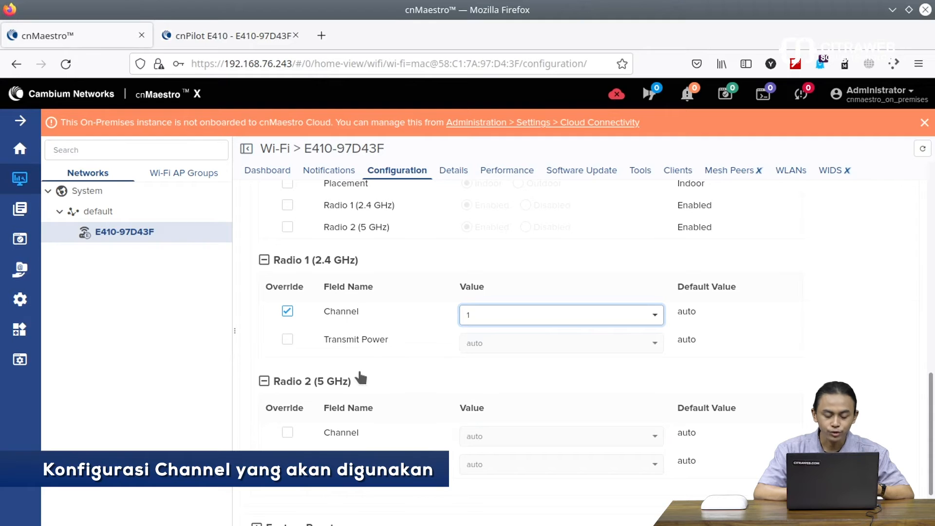
{"action": "left_click", "coordinate": [289, 434]}
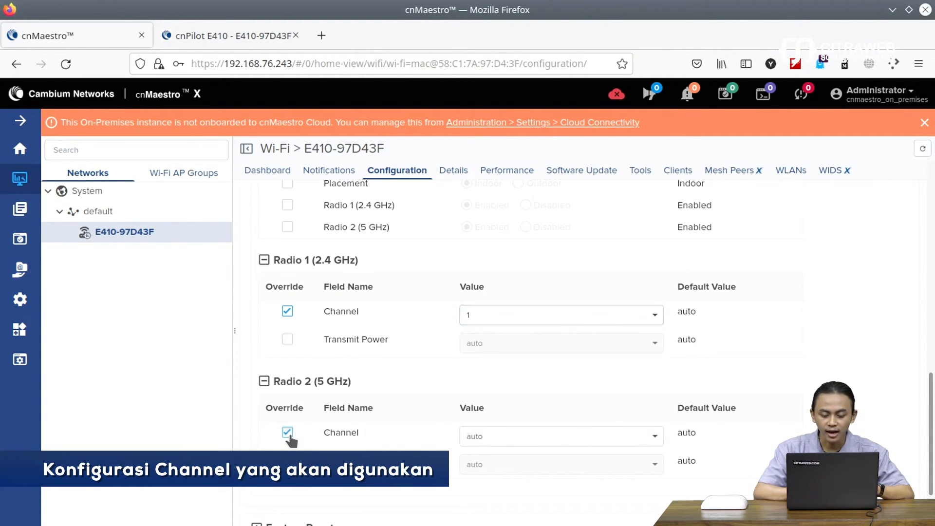
{"action": "left_click", "coordinate": [460, 438]}
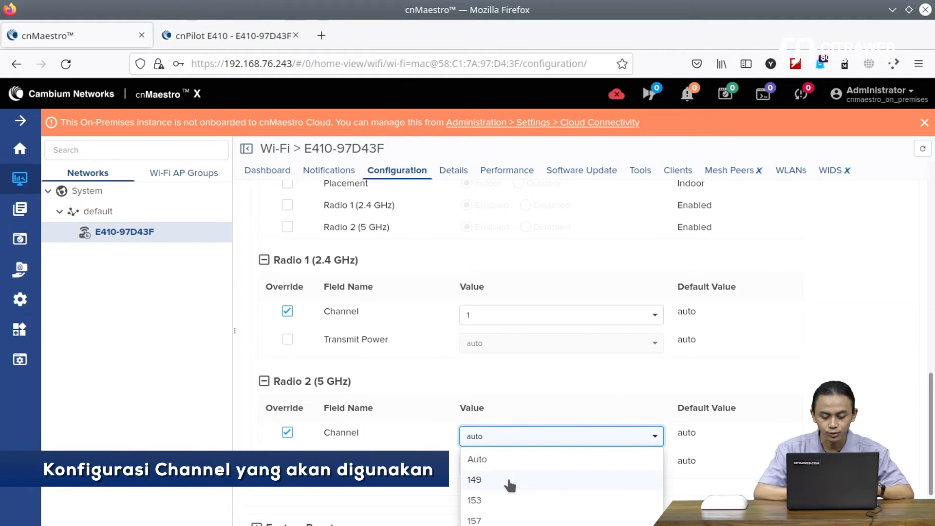
{"action": "left_click", "coordinate": [515, 484]}
{"action": "left_click", "coordinate": [864, 395]}
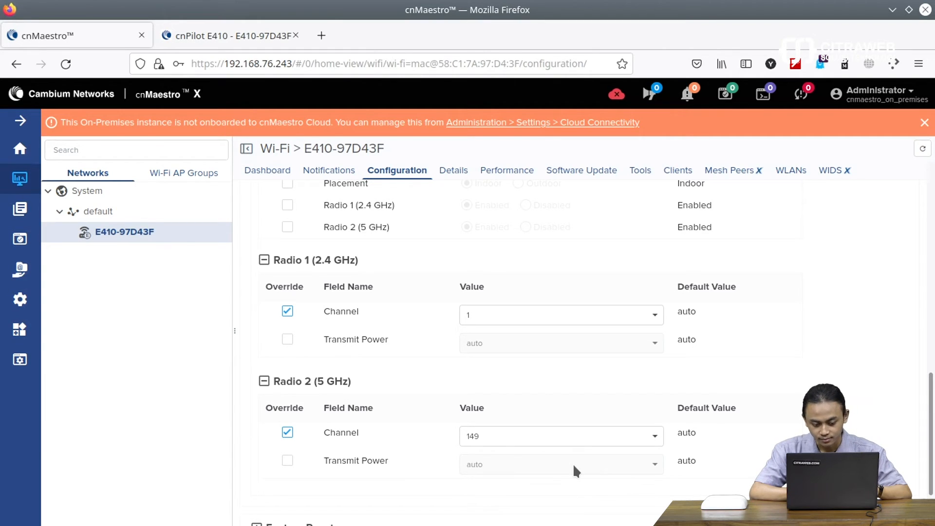
{"action": "scroll", "coordinate": [485, 389], "scroll_direction": "down", "scroll_amount": 3}
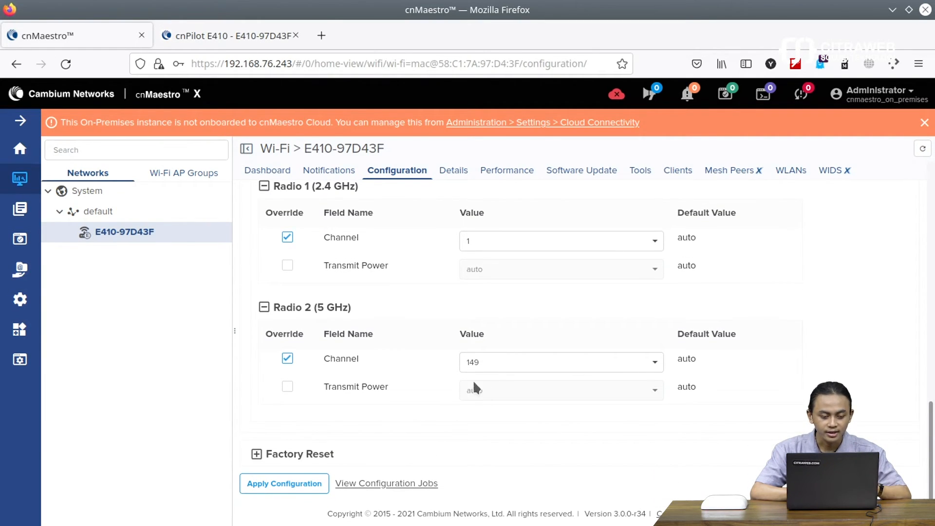
{"action": "left_click", "coordinate": [298, 484]}
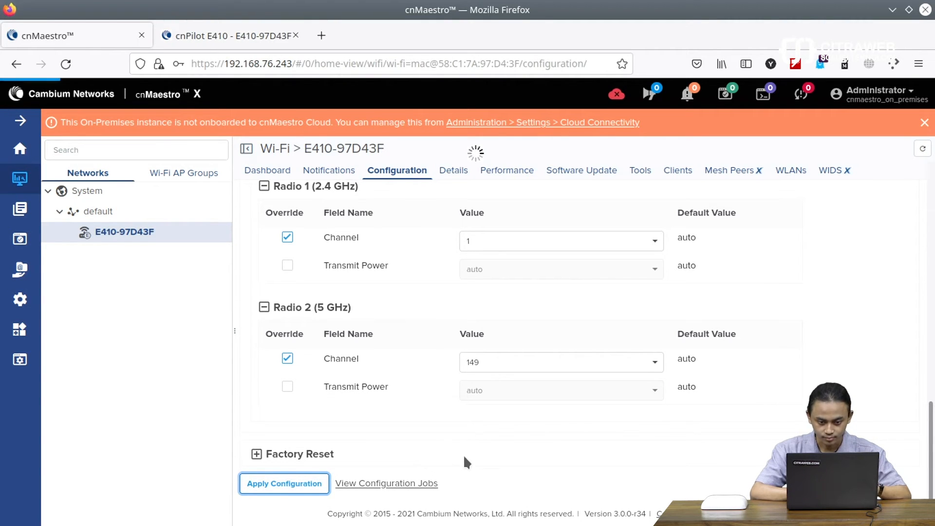
Step: Watch Device Details until E410-97D43F's Sync Status reads In Sync
{"action": "scroll", "coordinate": [465, 462], "scroll_direction": "up", "scroll_amount": 12}
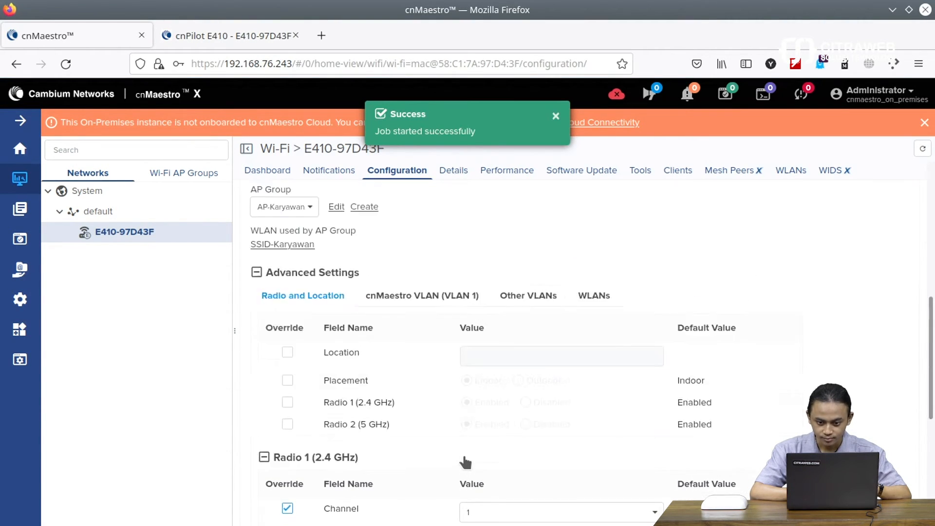
{"action": "scroll", "coordinate": [466, 462], "scroll_direction": "up", "scroll_amount": 1}
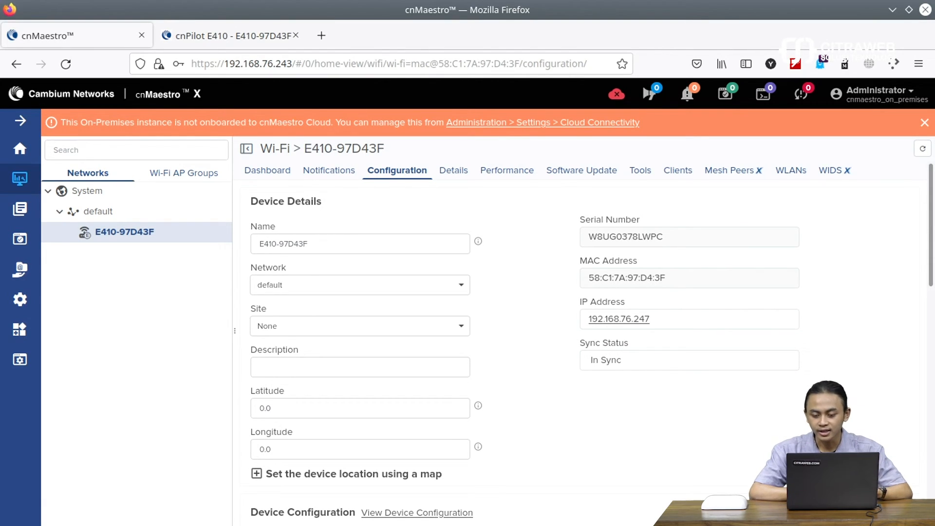
{"action": "mouse_move", "coordinate": [760, 525]}
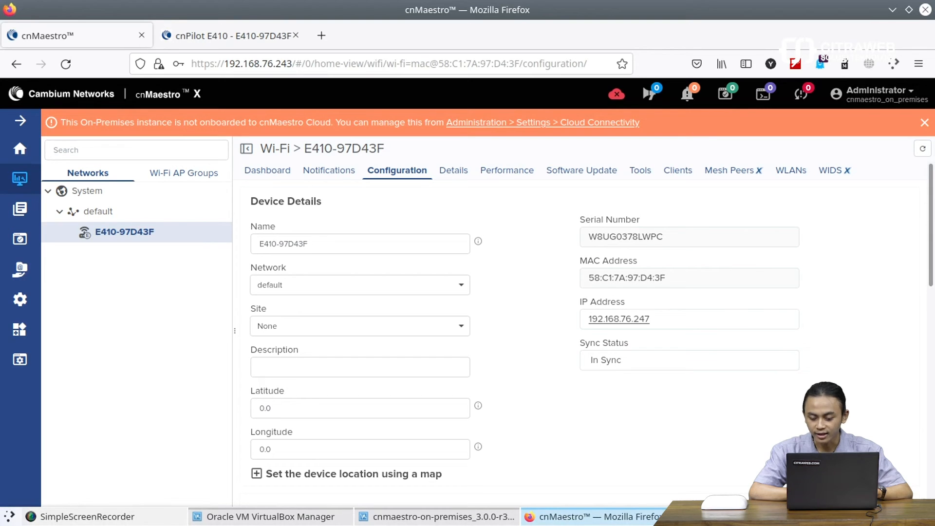
Step: Connect the laptop to the Karyawan Wi-Fi from the system tray network list
{"action": "left_click", "coordinate": [828, 518]}
{"action": "mouse_move", "coordinate": [823, 425]}
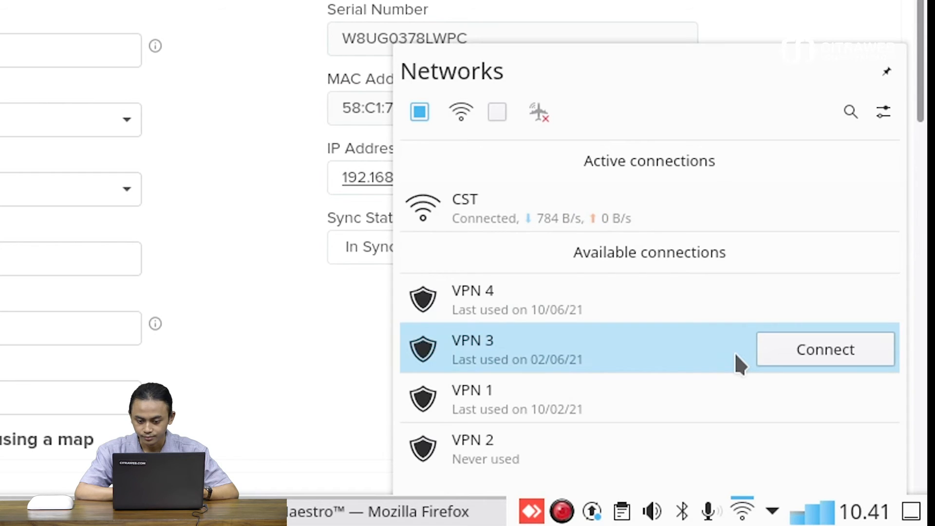
{"action": "scroll", "coordinate": [736, 357], "scroll_direction": "down", "scroll_amount": 1}
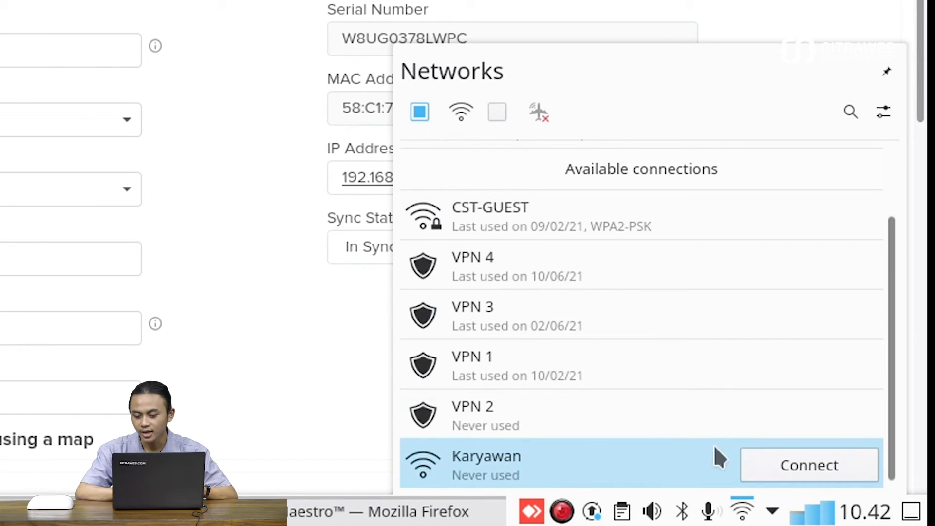
{"action": "left_click", "coordinate": [797, 462]}
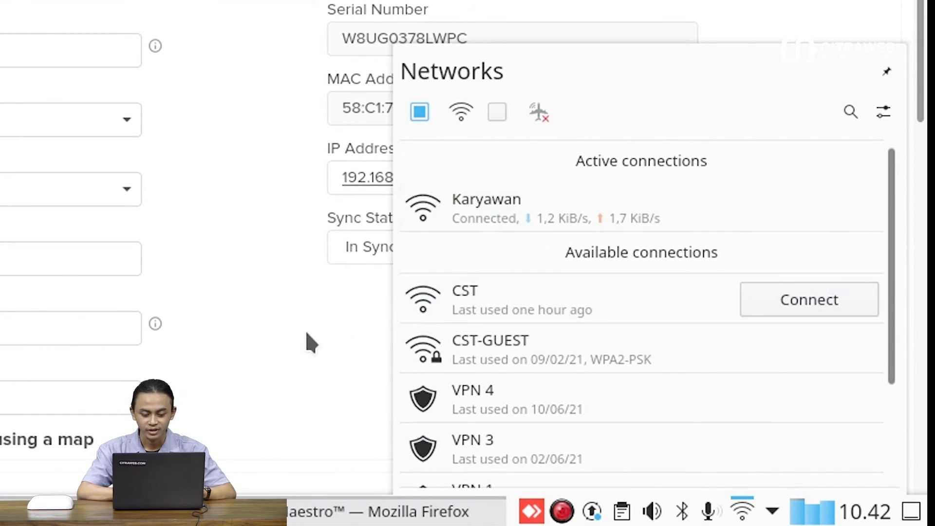
{"action": "left_click", "coordinate": [305, 330]}
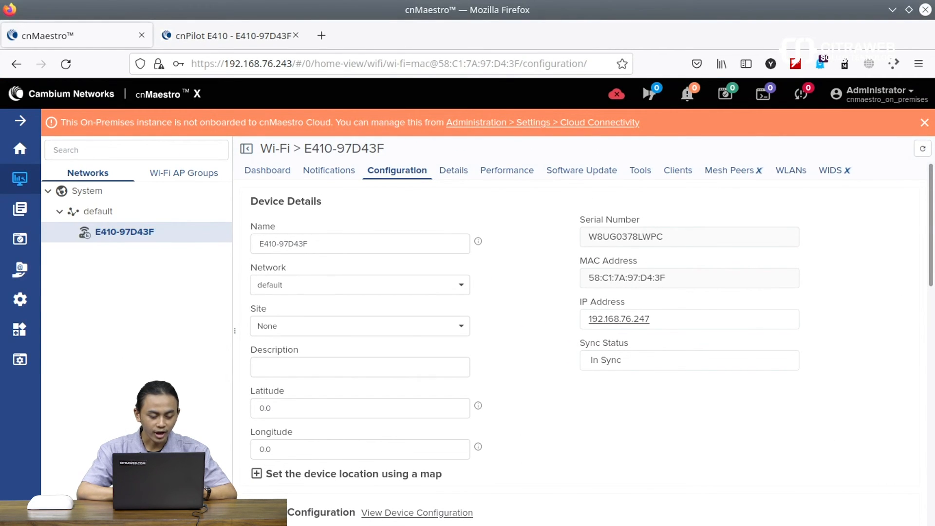
Step: Launch Konsole and run ifconfig to check wlp2s0's Karyawan address 192.168.77.206
{"action": "left_click", "coordinate": [11, 516]}
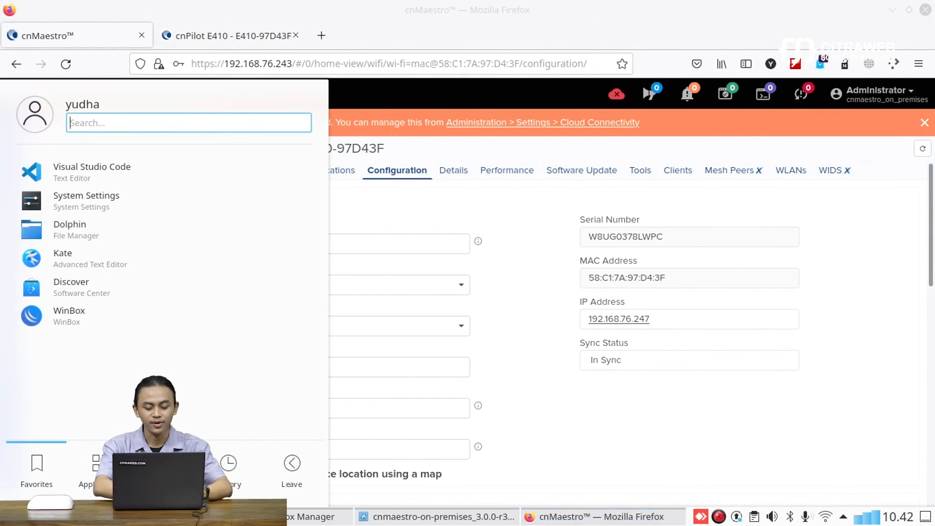
{"action": "type", "text": "termi"}
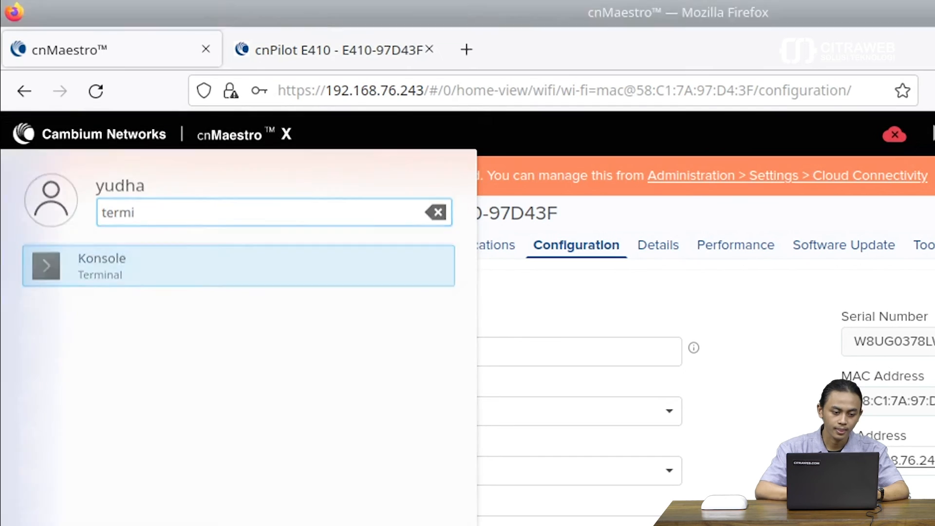
{"action": "key", "text": "Return"}
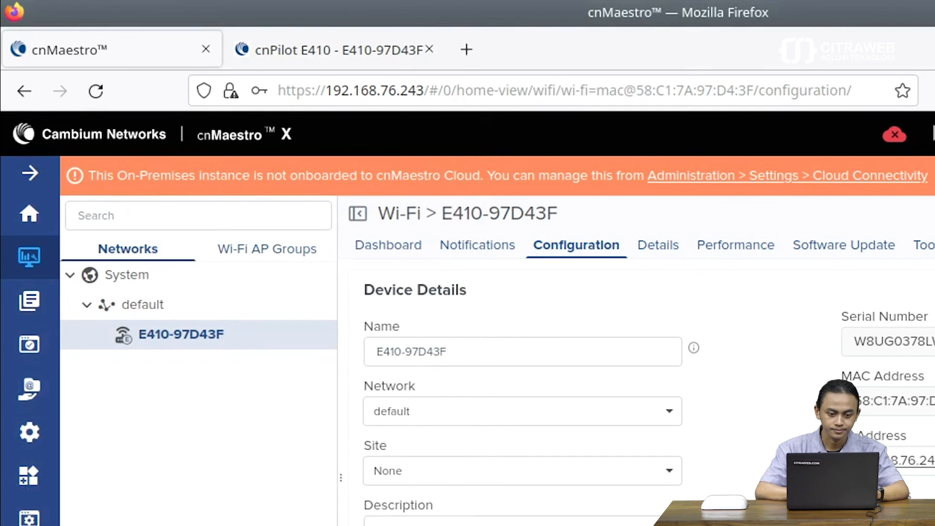
{"action": "type", "text": "ifc"}
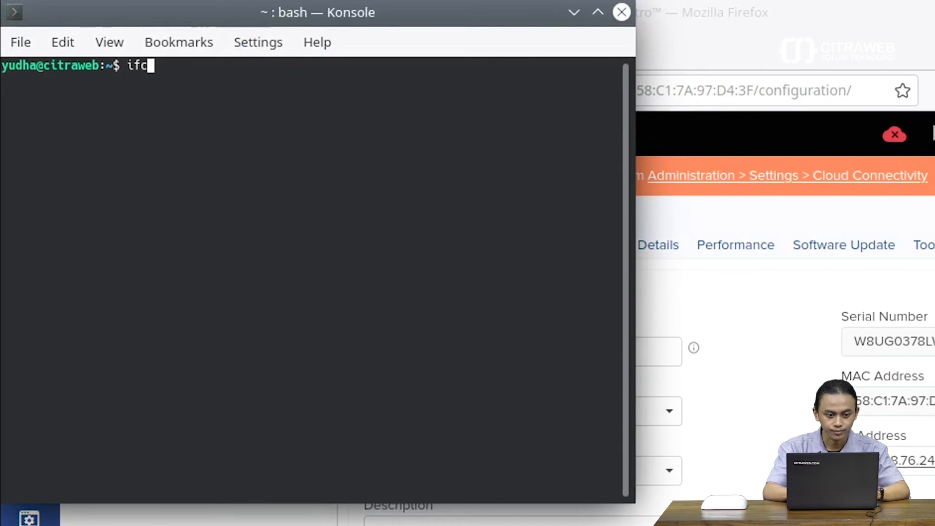
{"action": "type", "text": "onfig"}
{"action": "key", "text": "Return"}
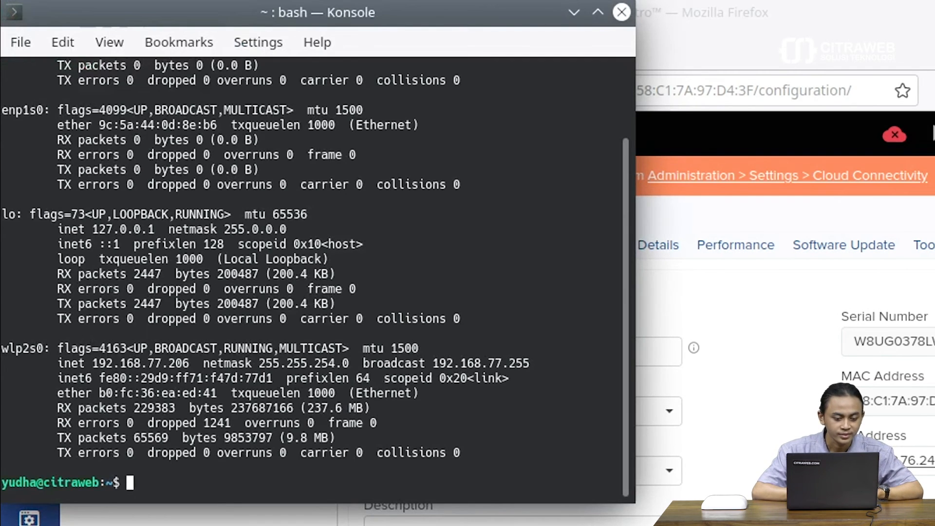